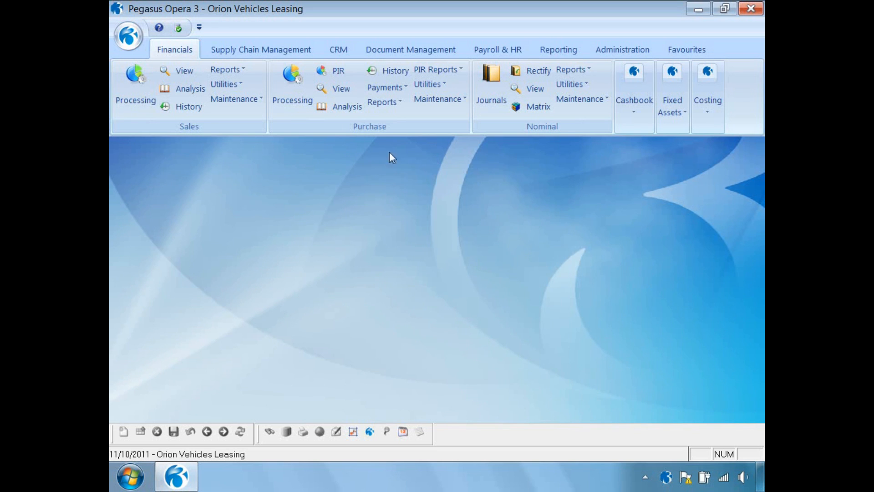
# Start a new stock landed cost group with code F100 and description Freight.
pyautogui.click(268, 50)
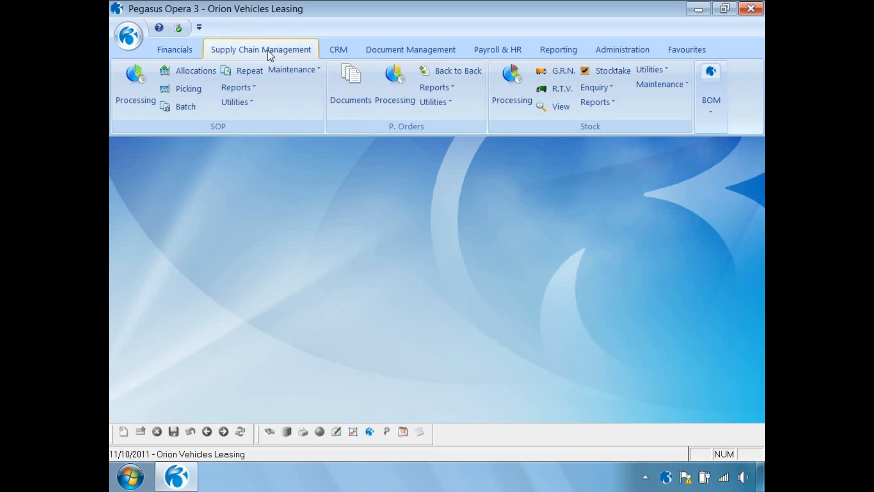
pyautogui.click(666, 84)
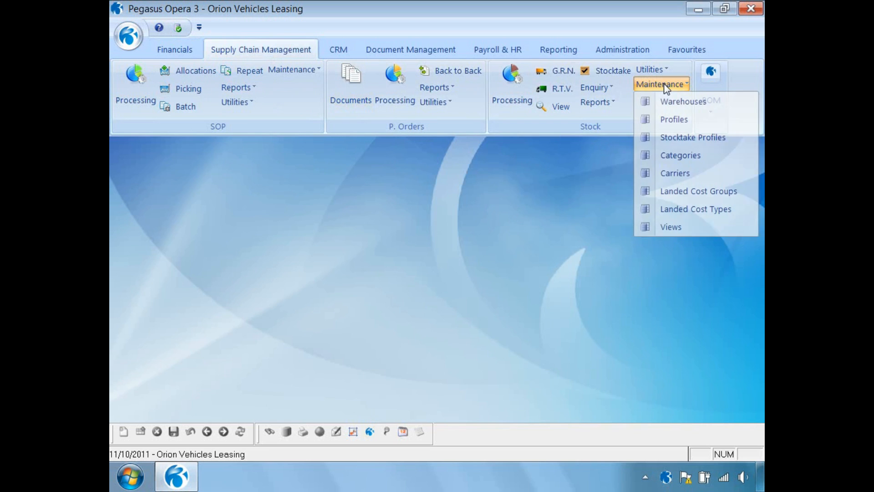
pyautogui.click(689, 192)
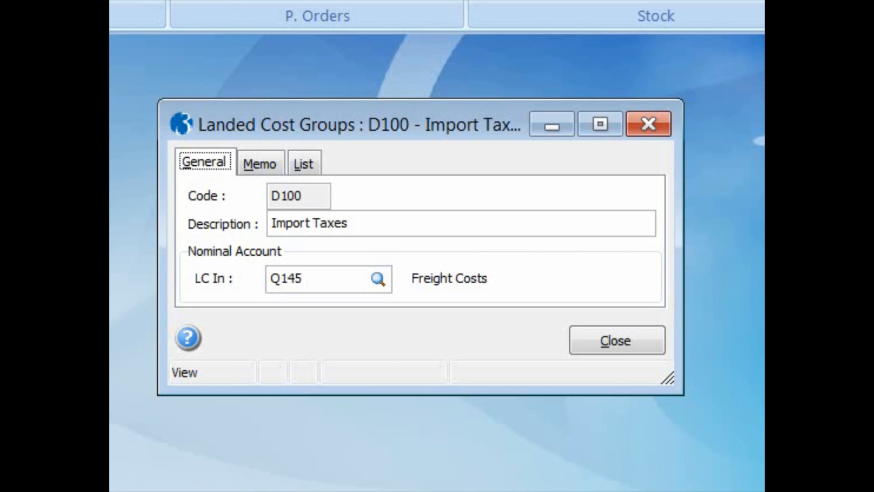
pyautogui.hotkey('ctrl', 'n')
pyautogui.write('F100')
pyautogui.press('Tab')
pyautogui.write('Freight')
pyautogui.press('Tab')
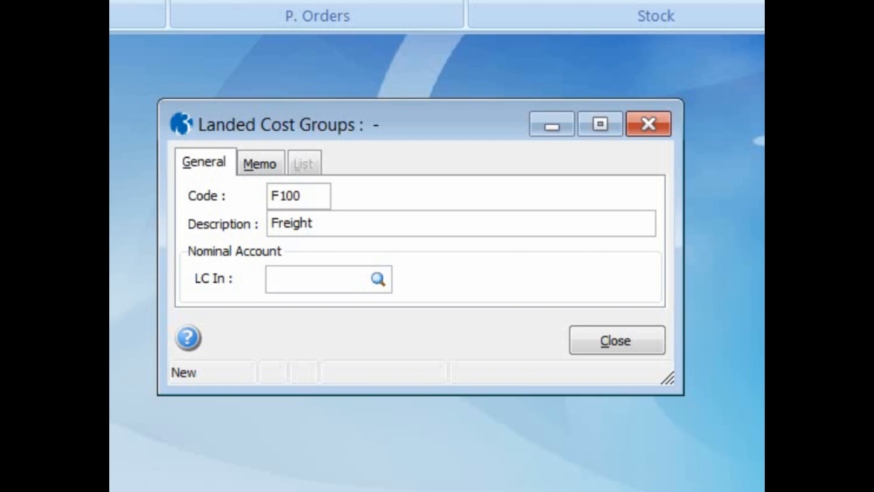
# Assign nominal account Q145 Freight Costs to the Freight group and save the group.
pyautogui.write('Q')
pyautogui.press('Return')
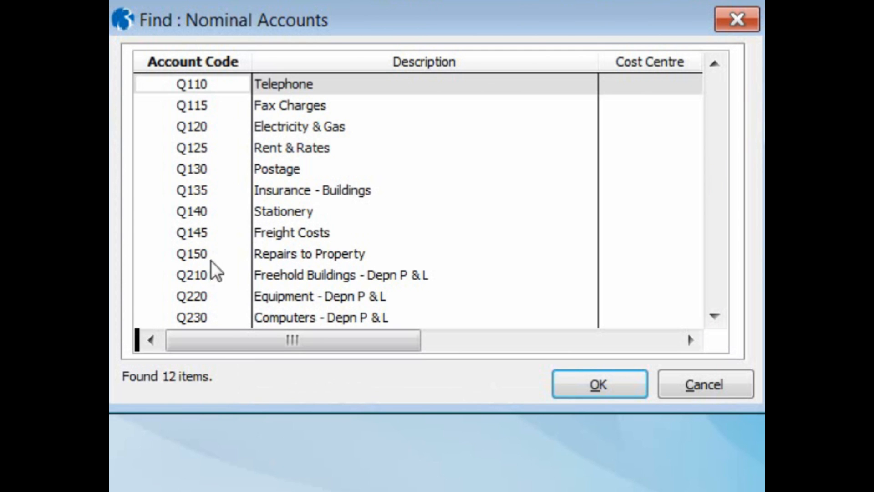
pyautogui.click(210, 234)
pyautogui.click(575, 387)
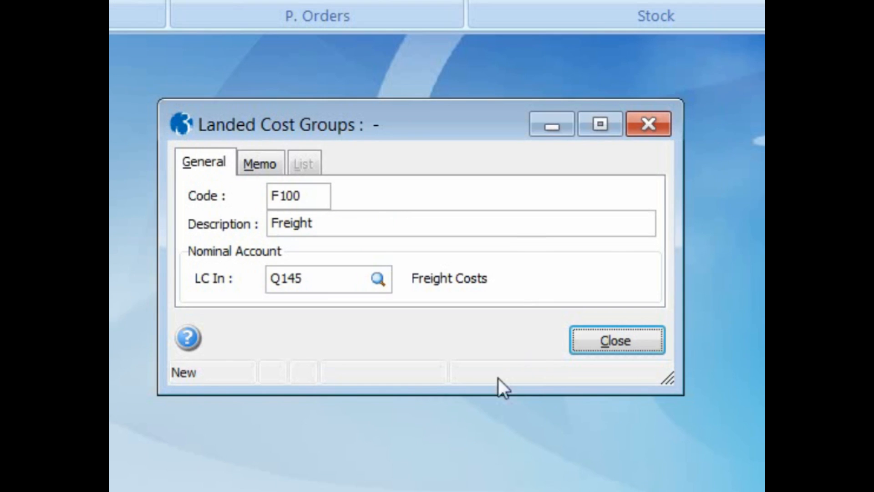
pyautogui.hotkey('ctrl', 's')
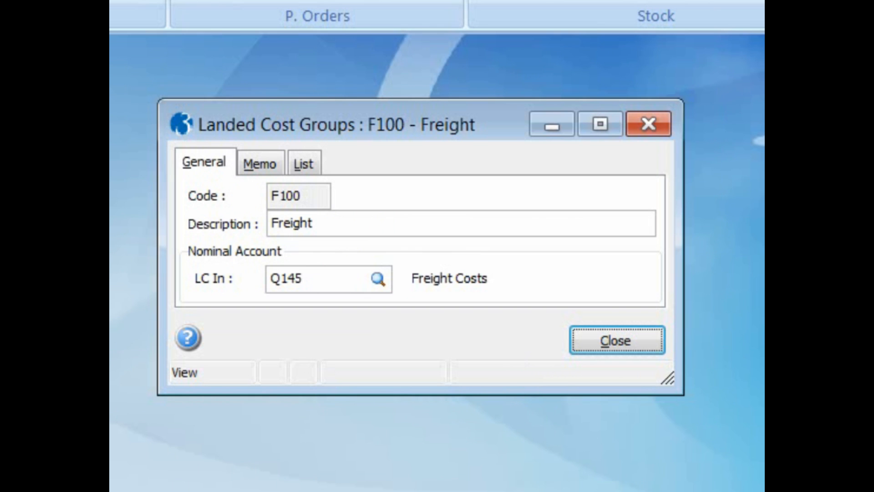
pyautogui.click(312, 162)
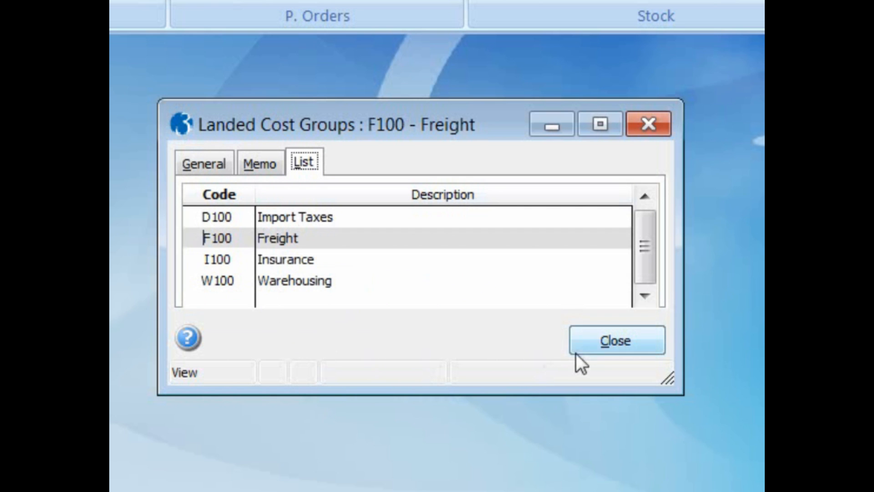
pyautogui.click(587, 347)
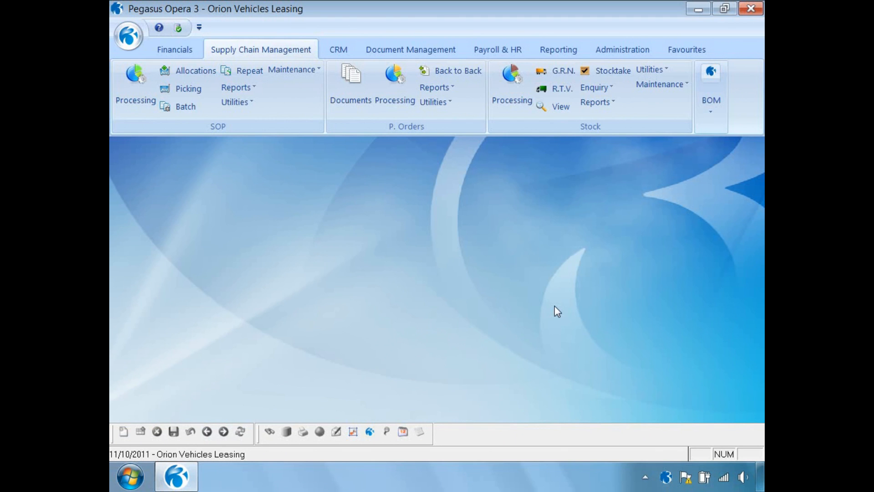
# Start a new landed cost type with code T001 and description Sea Transport, assigned to the Freight group F100.
pyautogui.click(665, 87)
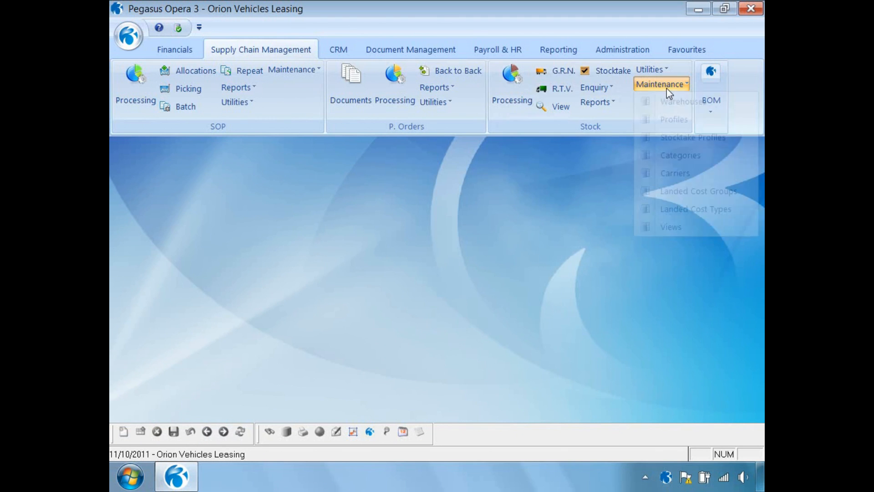
pyautogui.click(677, 210)
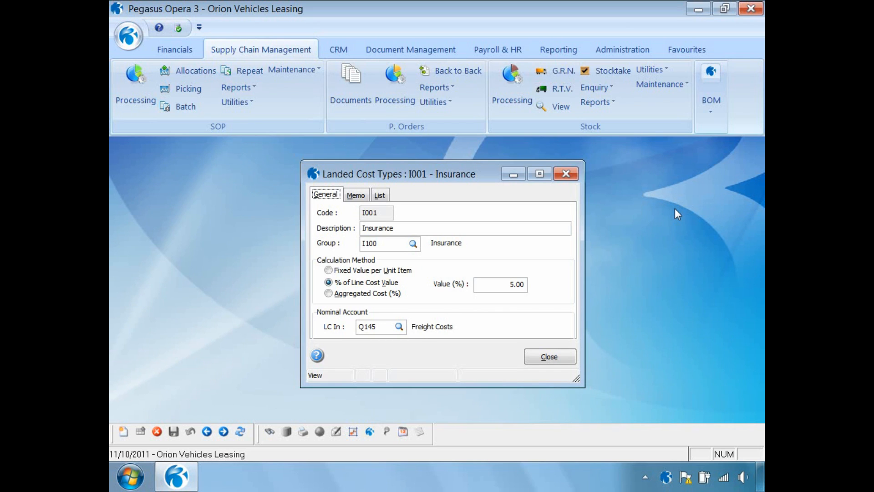
pyautogui.click(124, 433)
pyautogui.write('T001')
pyautogui.press('Tab')
pyautogui.write('Sea Transport')
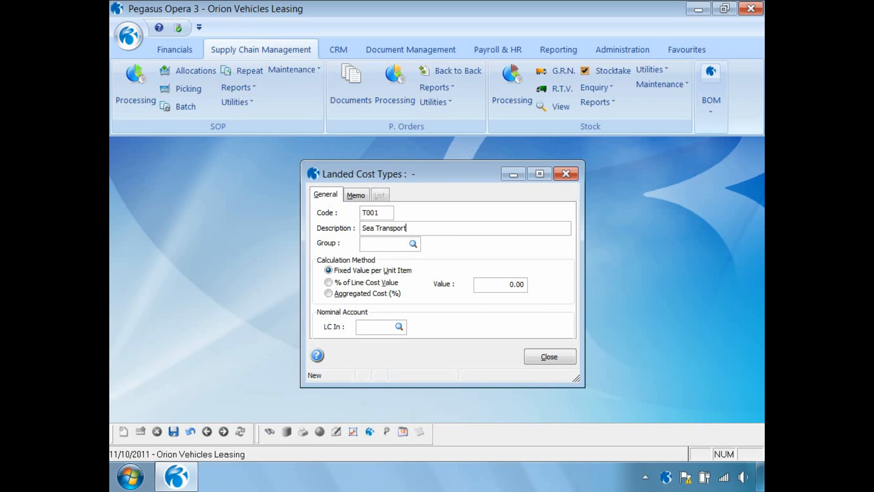
pyautogui.press('Tab')
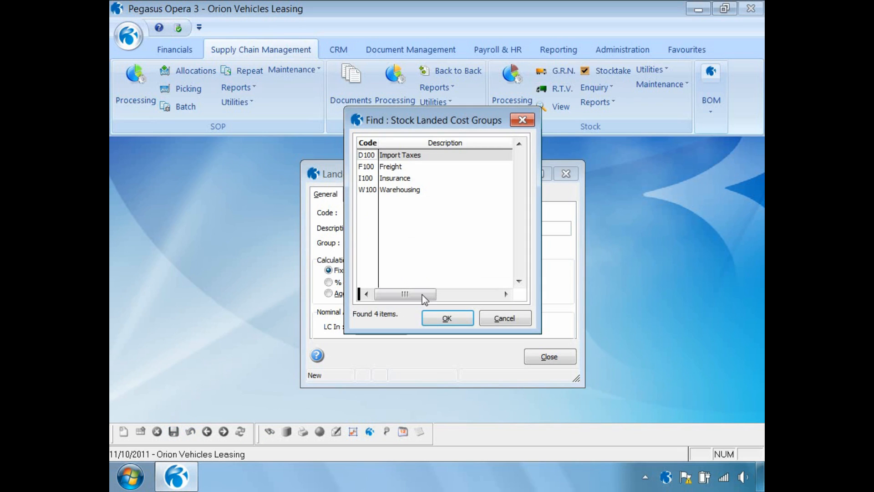
pyautogui.click(386, 168)
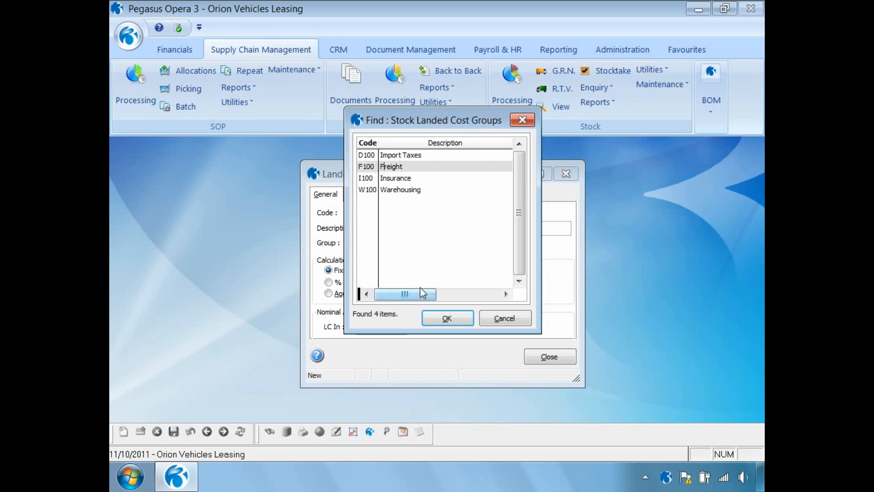
pyautogui.click(430, 319)
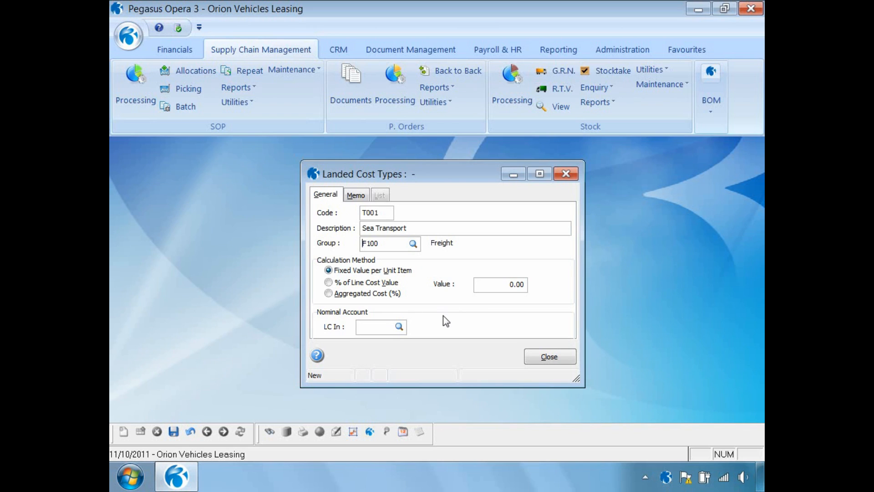
# Set the Sea Transport type to Fixed Value per Unit Item with a value of 1.75 and save it.
pyautogui.click(328, 283)
pyautogui.click(328, 294)
pyautogui.click(328, 271)
pyautogui.click(498, 285)
pyautogui.write('1.75')
pyautogui.click(173, 431)
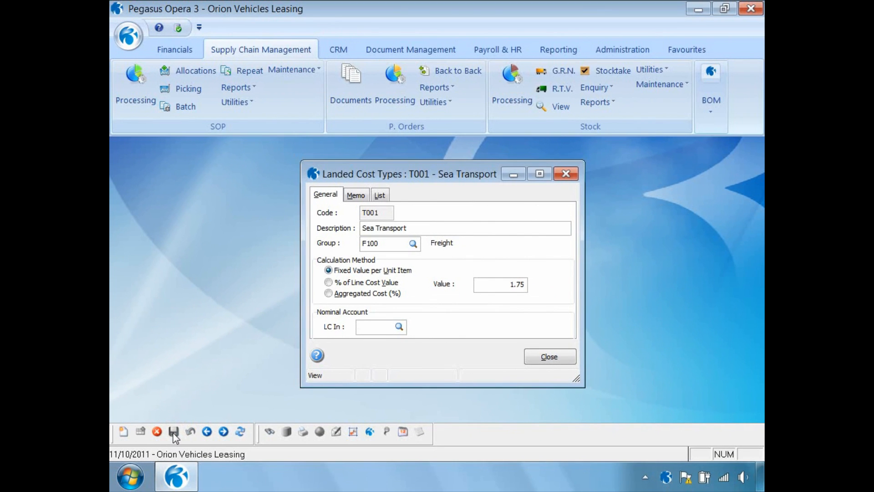
pyautogui.click(380, 196)
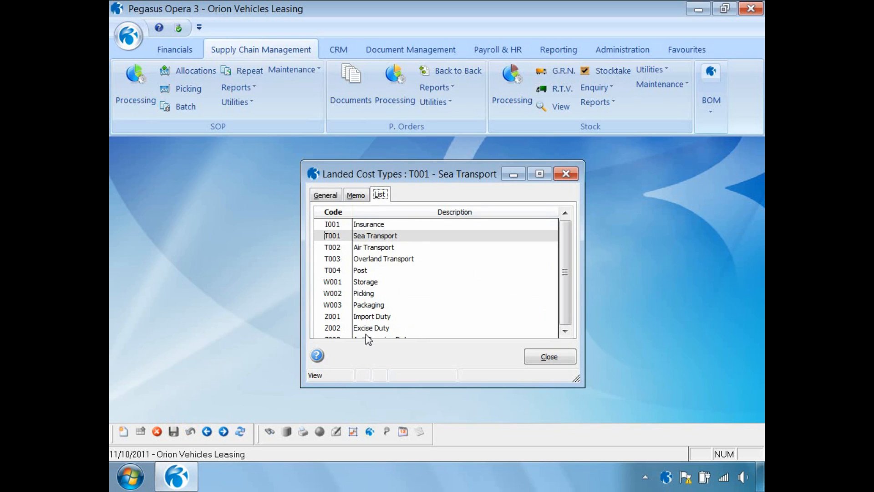
pyautogui.click(555, 358)
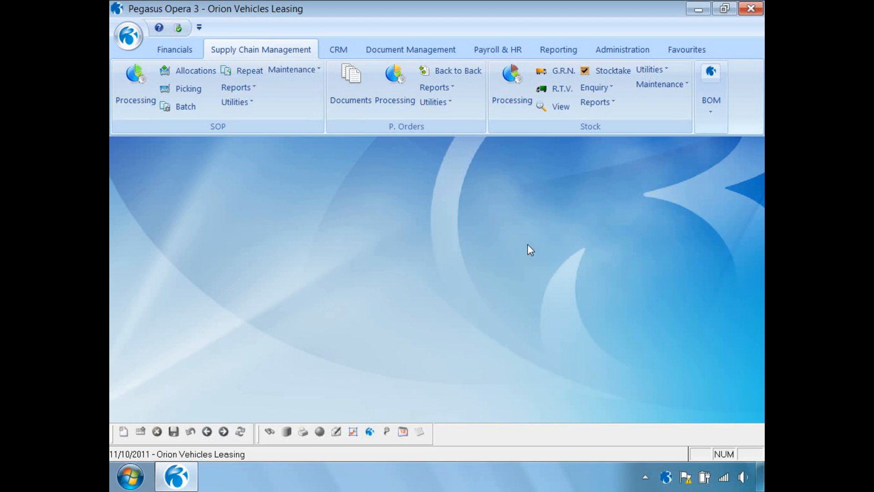
# Open the landed costs of stock item ZACD008 Sony Stereo WX-C600R and apply landed costs to the item.
pyautogui.click(510, 90)
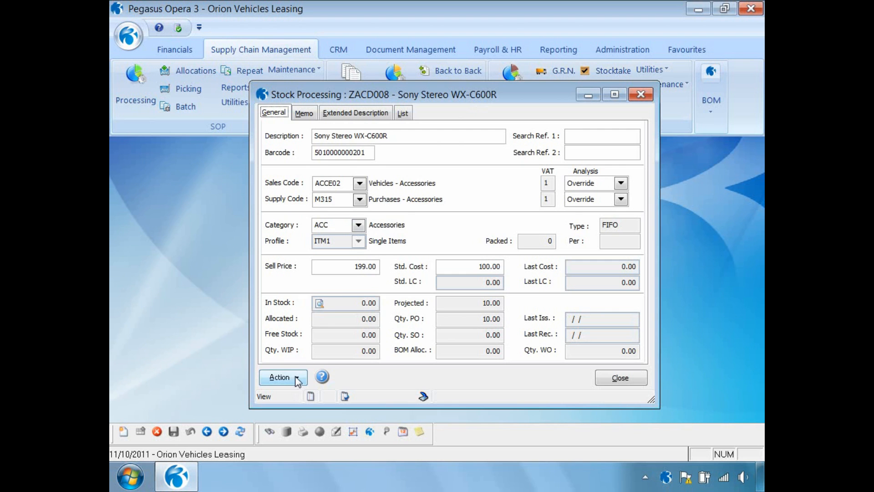
pyautogui.click(279, 378)
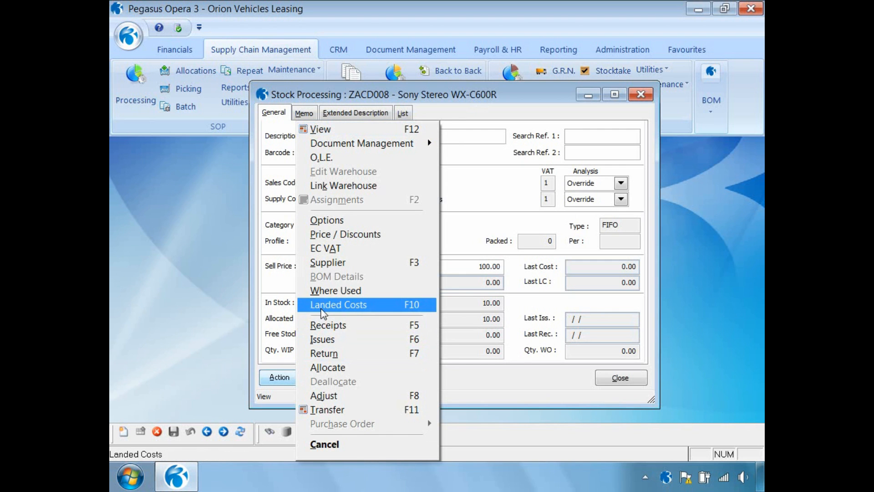
pyautogui.click(323, 306)
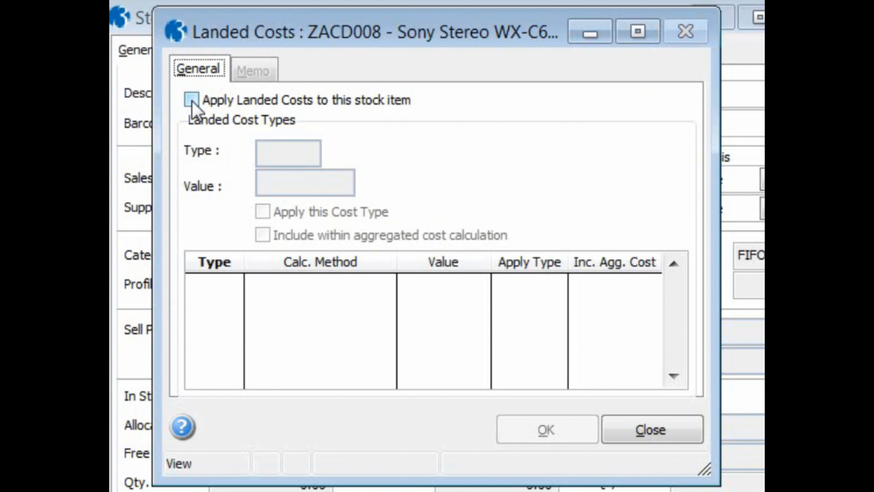
pyautogui.click(192, 100)
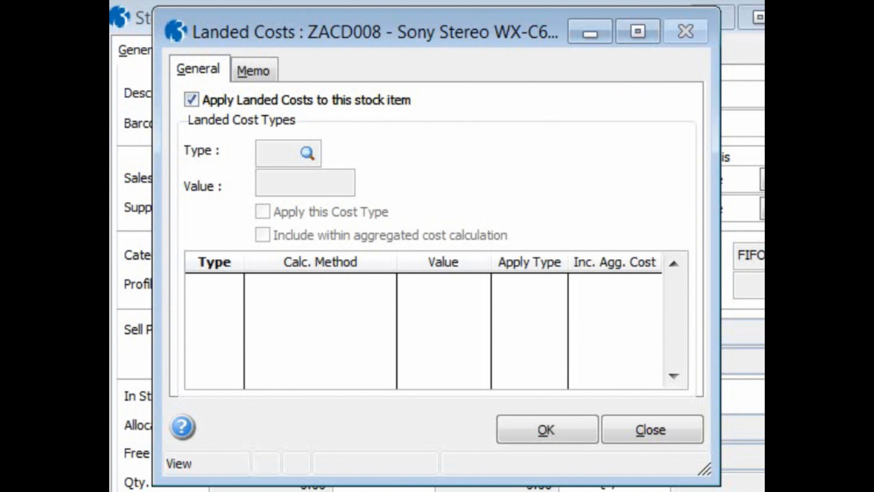
# Add cost type T001 Sea Transport to the stock item and include it within the aggregated cost calculation.
pyautogui.hotkey('ctrl', 'n')
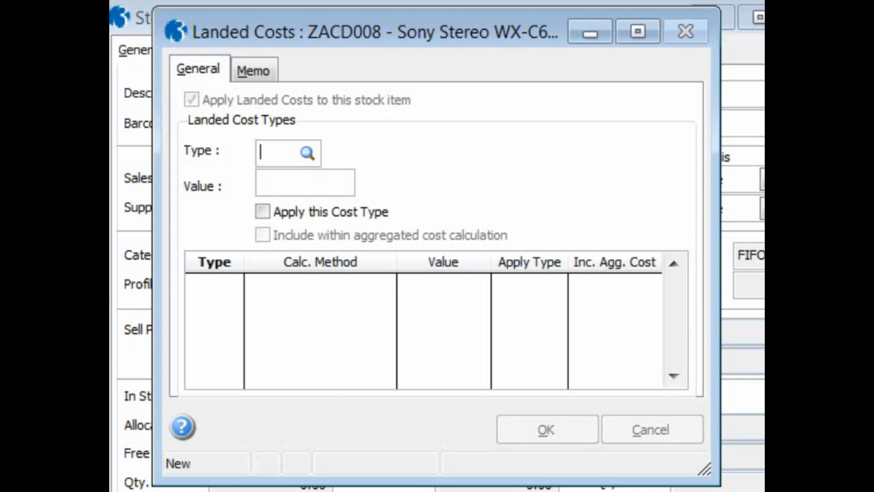
pyautogui.press('Tab')
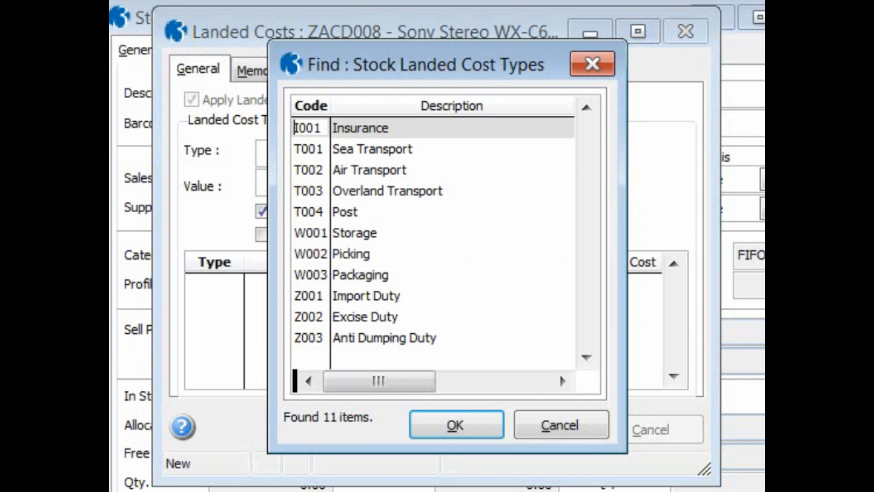
pyautogui.click(314, 150)
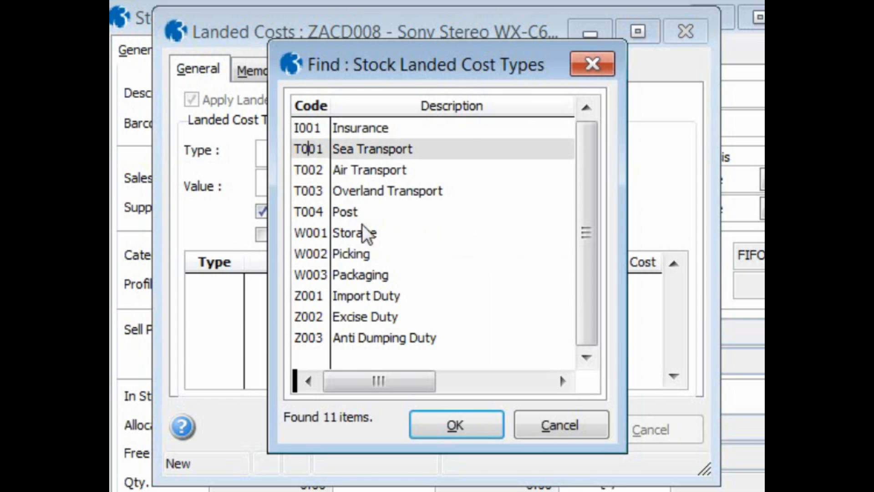
pyautogui.click(446, 428)
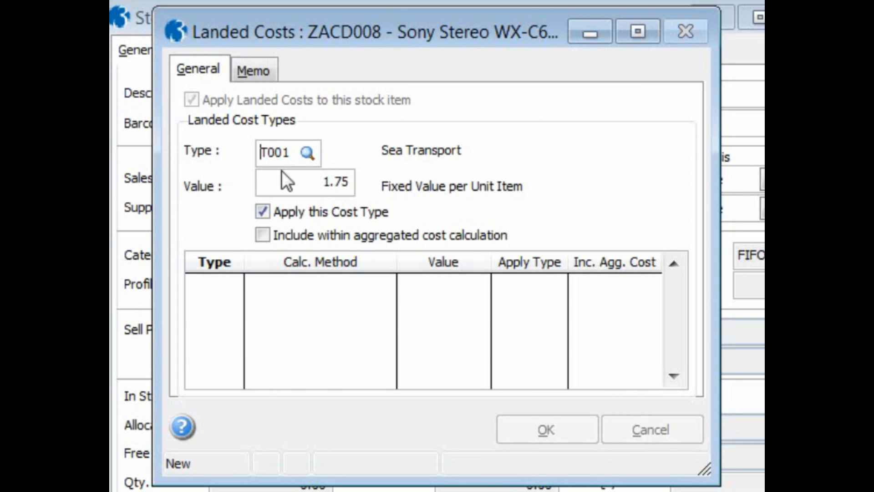
pyautogui.moveTo(304, 182); pyautogui.dragTo(384, 187)
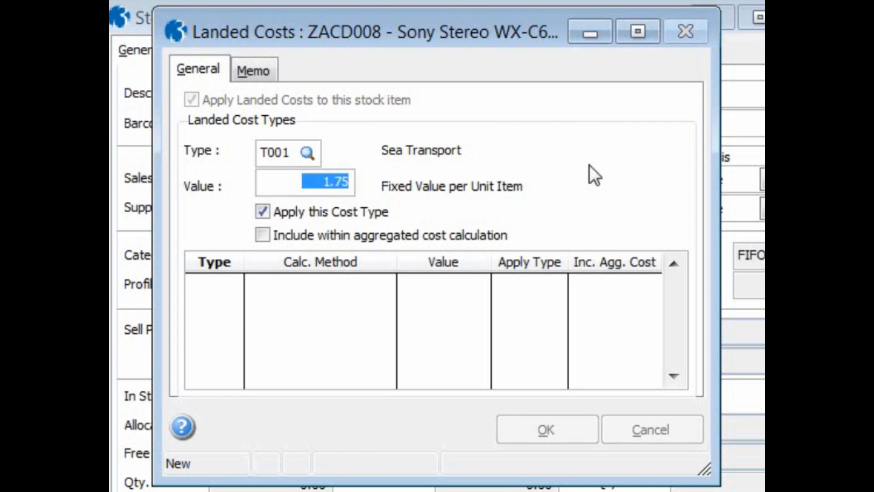
pyautogui.click(262, 235)
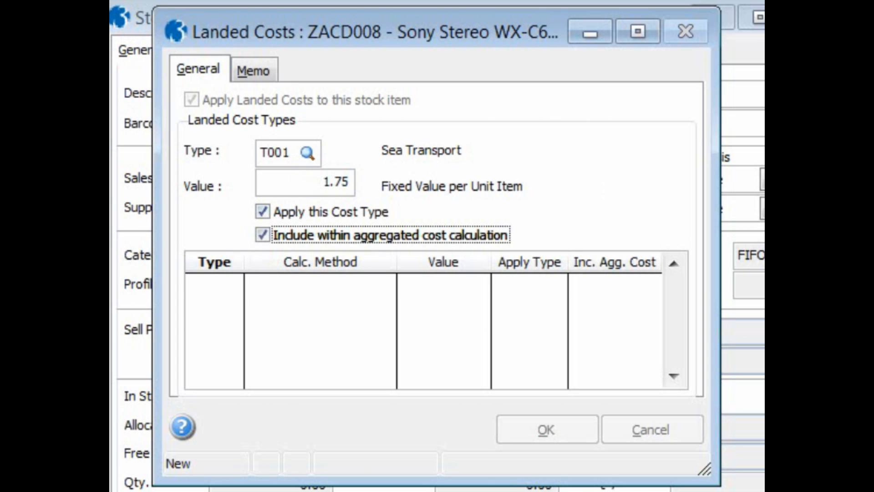
pyautogui.press('Tab')
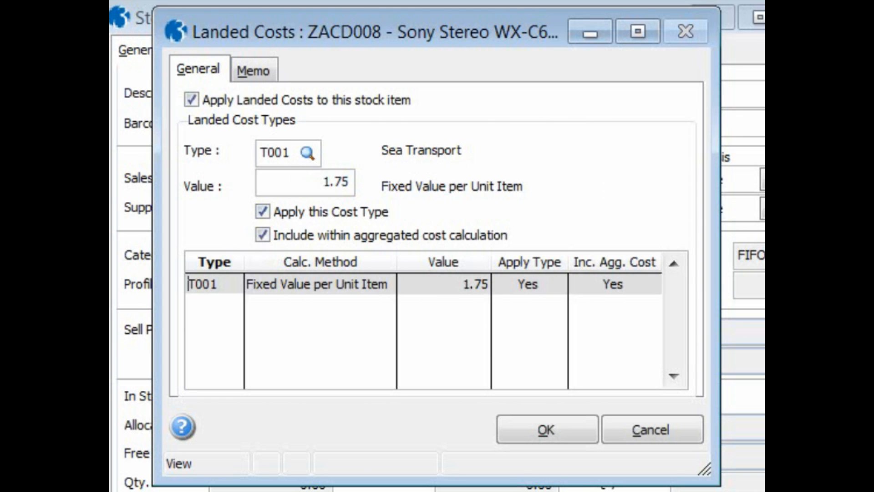
# Add cost type I001 Insurance to the stock item, included within the aggregated cost calculation, and try to confirm the item's landed costs.
pyautogui.hotkey('ctrl', 'n')
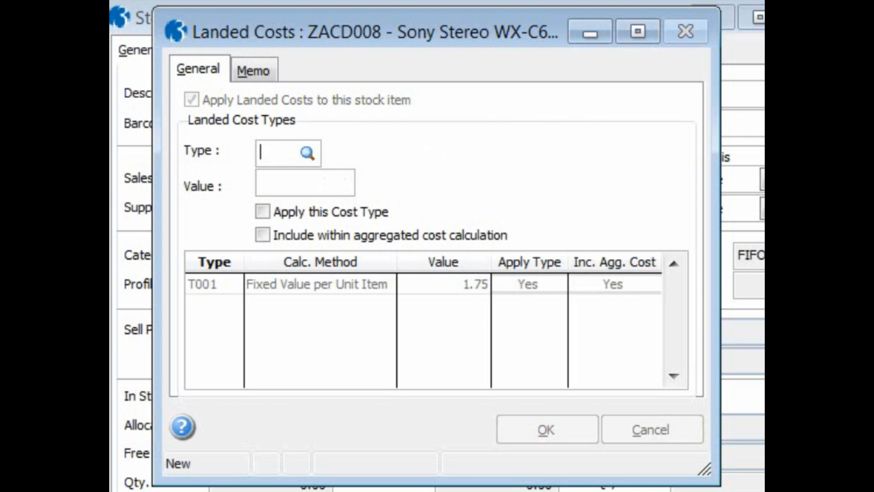
pyautogui.press('Tab')
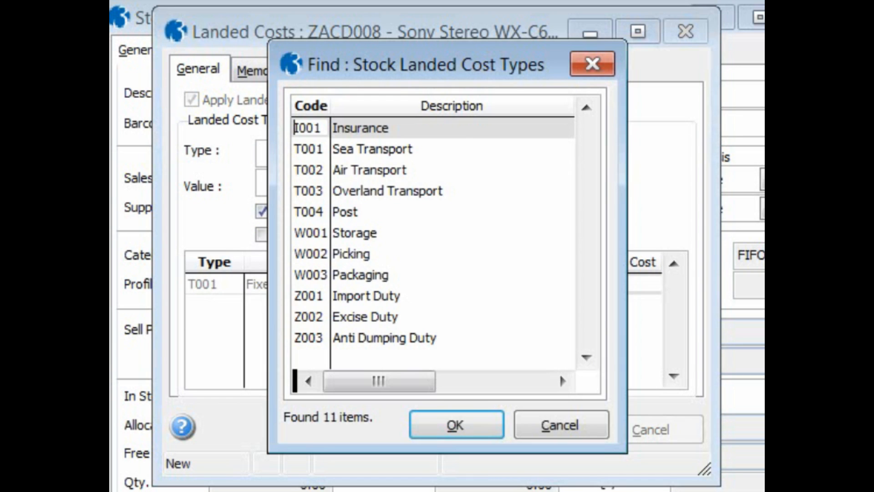
pyautogui.click(465, 424)
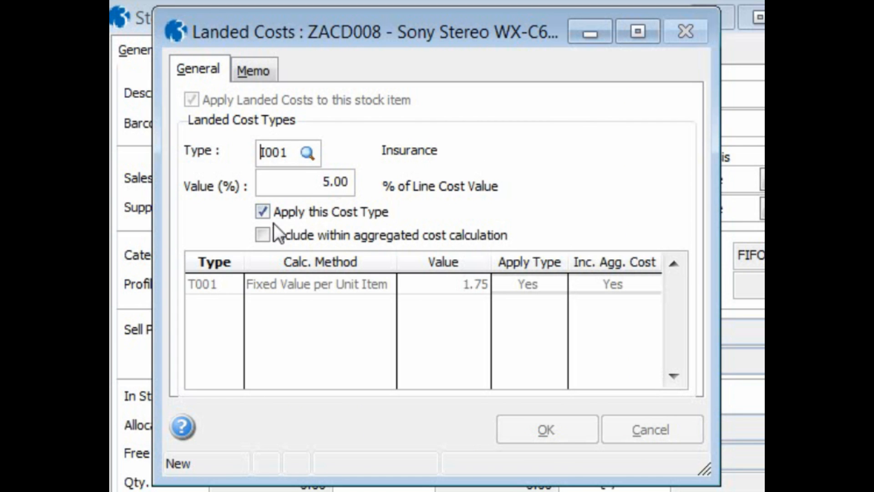
pyautogui.click(261, 233)
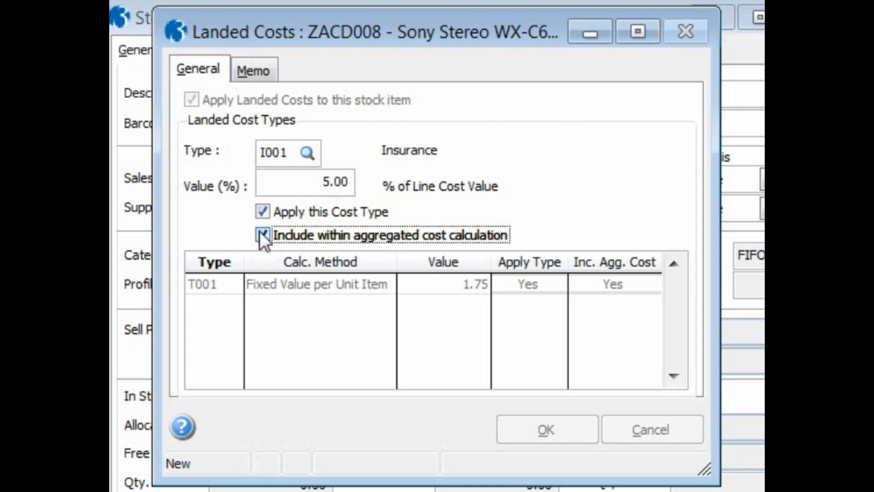
pyautogui.hotkey('ctrl', 's')
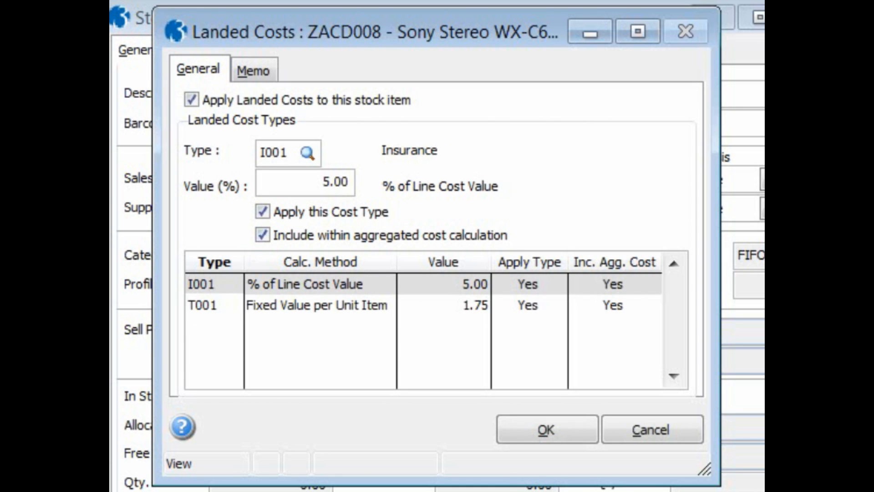
pyautogui.click(578, 430)
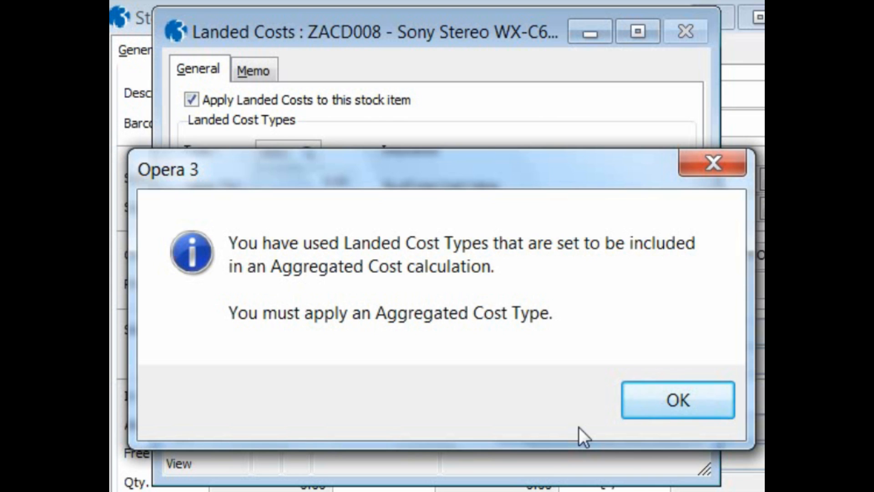
# Add aggregated cost type Z003 Anti Dumping Duty to stock item ZACD008, then confirm and close its landed costs.
pyautogui.click(656, 392)
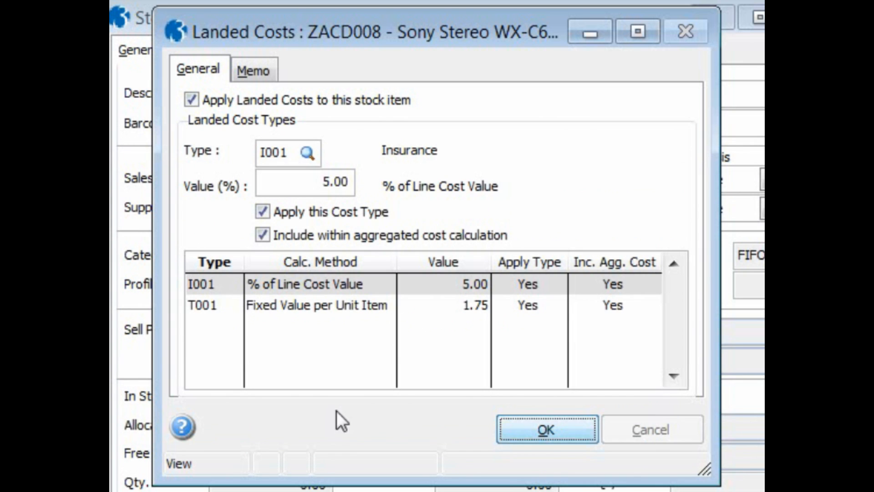
pyautogui.hotkey('ctrl', 'n')
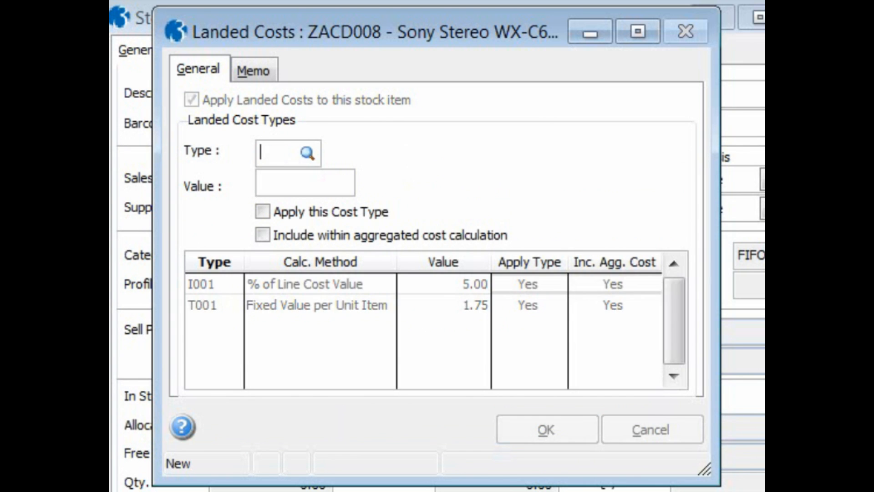
pyautogui.press('Tab')
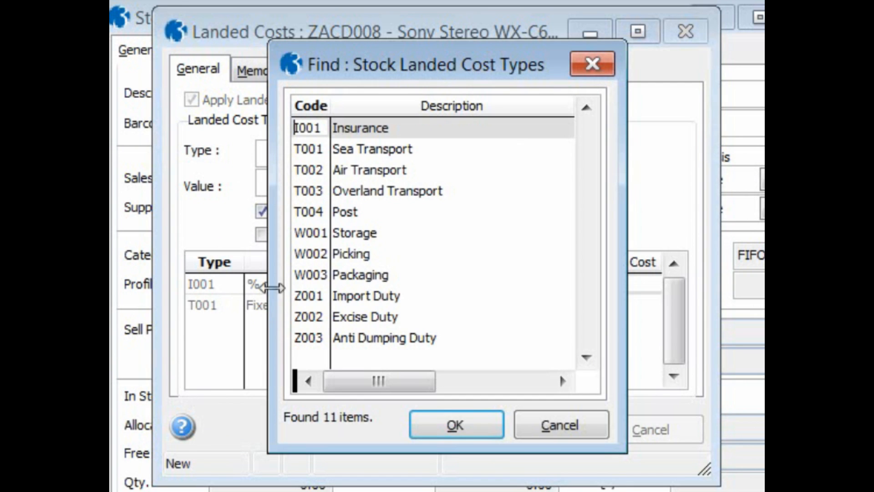
pyautogui.click(378, 343)
pyautogui.click(429, 427)
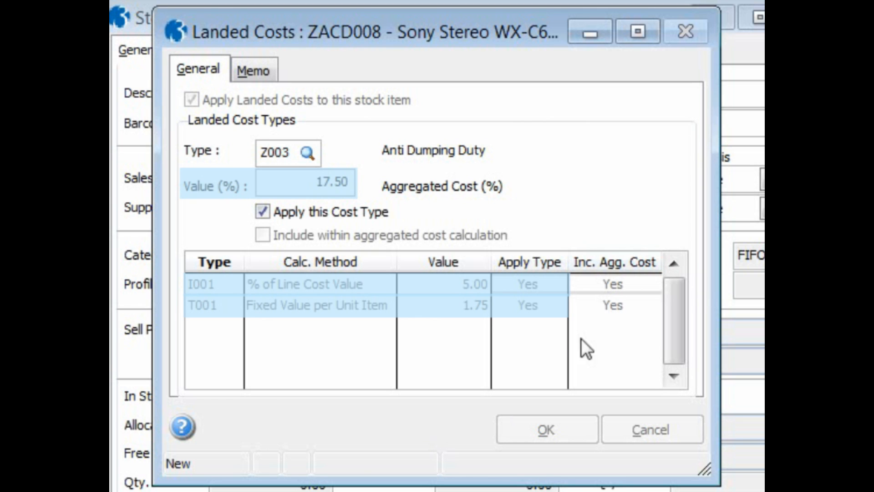
pyautogui.press('Return')
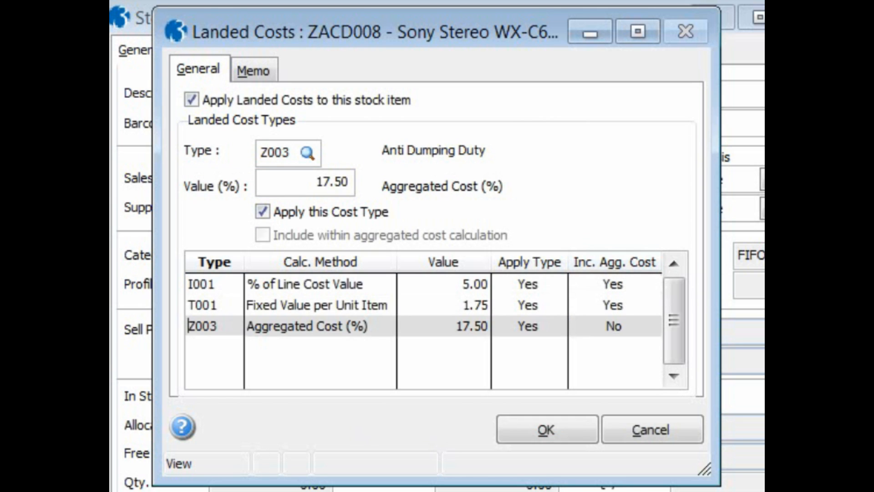
pyautogui.click(521, 427)
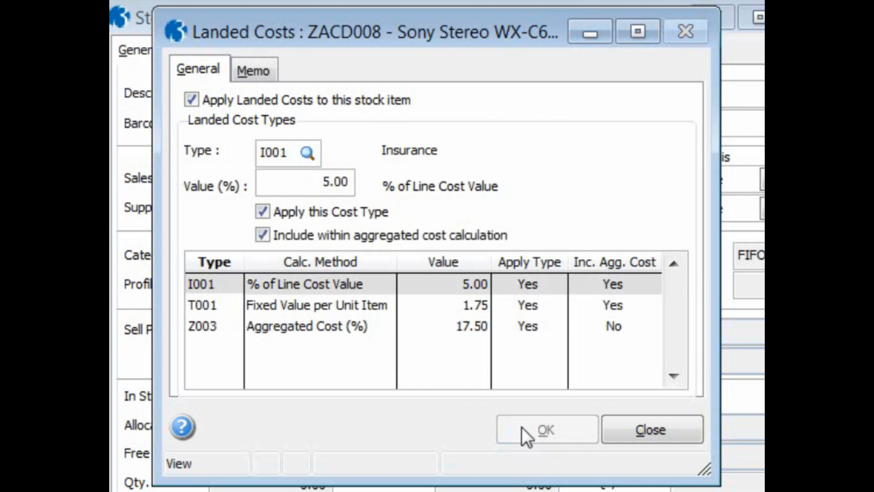
pyautogui.click(621, 428)
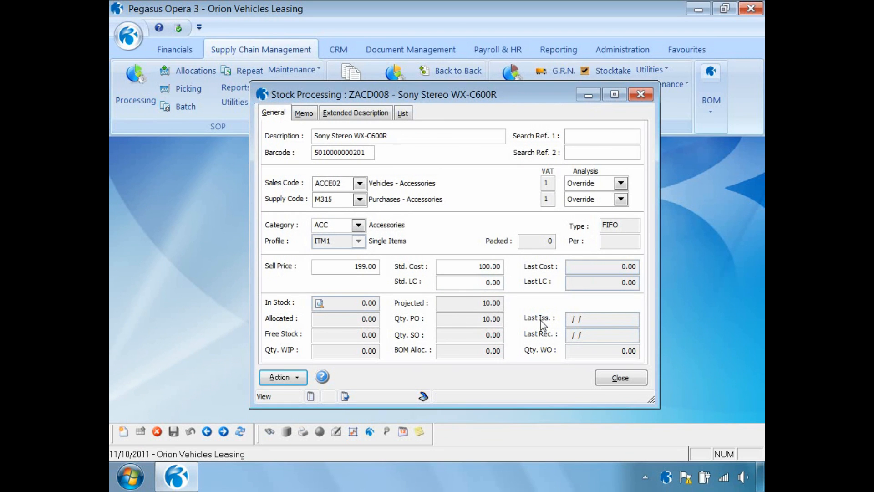
# Reopen the stock item's landed costs, stop applying landed costs to the item, and save the setting.
pyautogui.click(300, 378)
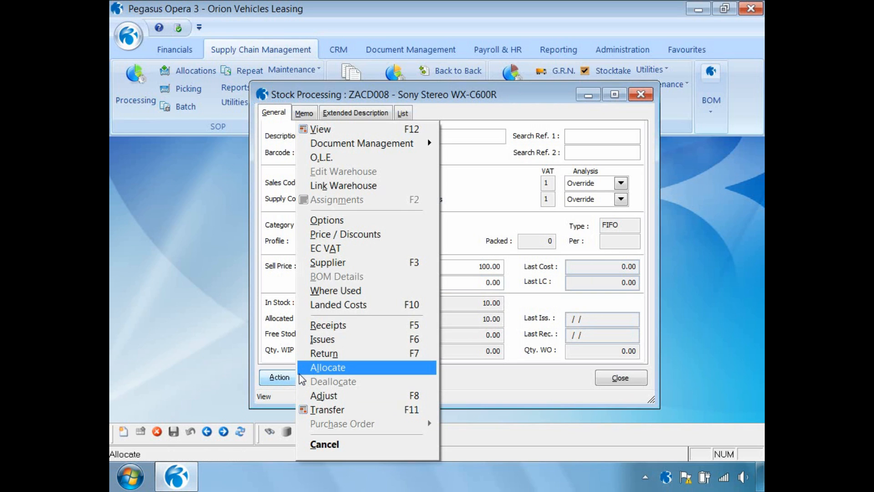
pyautogui.click(335, 305)
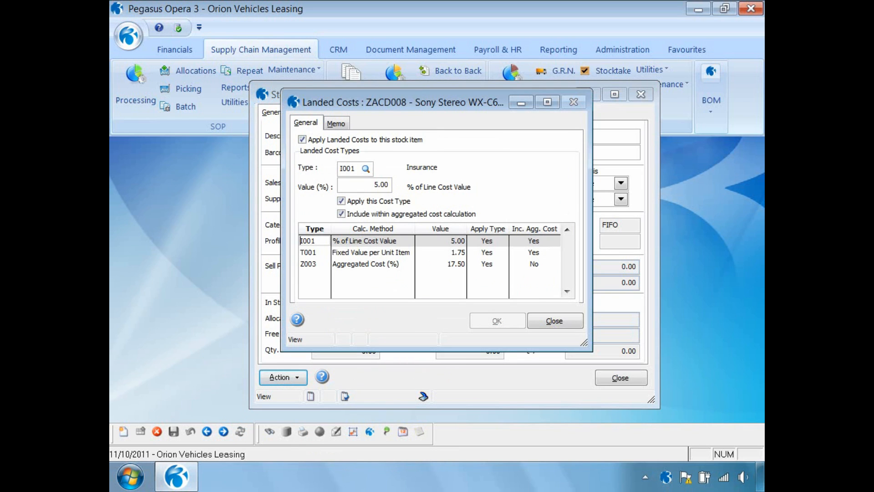
pyautogui.click(301, 140)
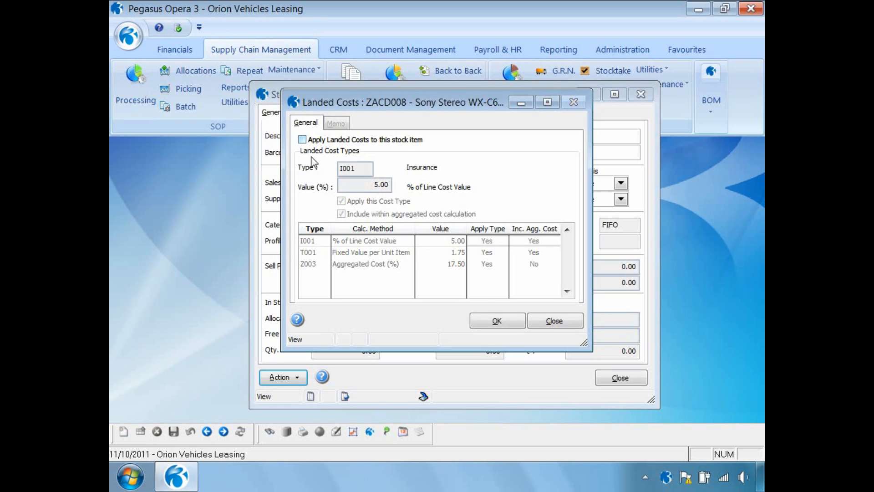
pyautogui.click(493, 319)
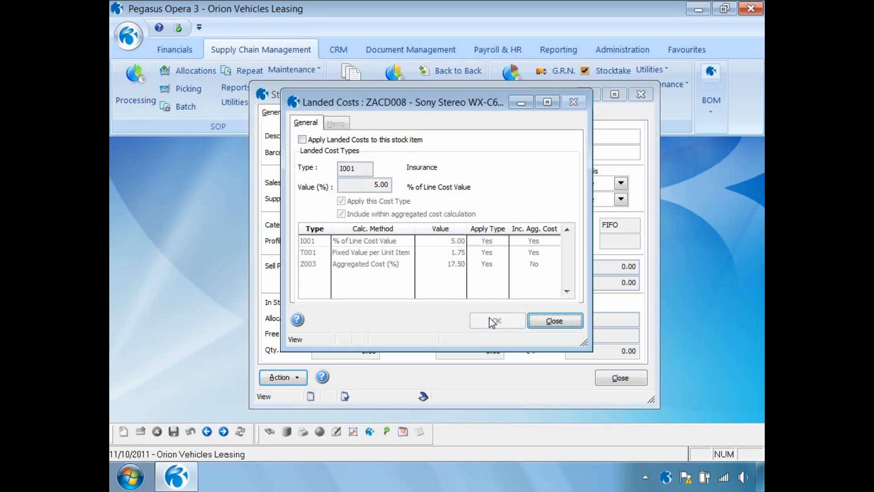
pyautogui.click(534, 319)
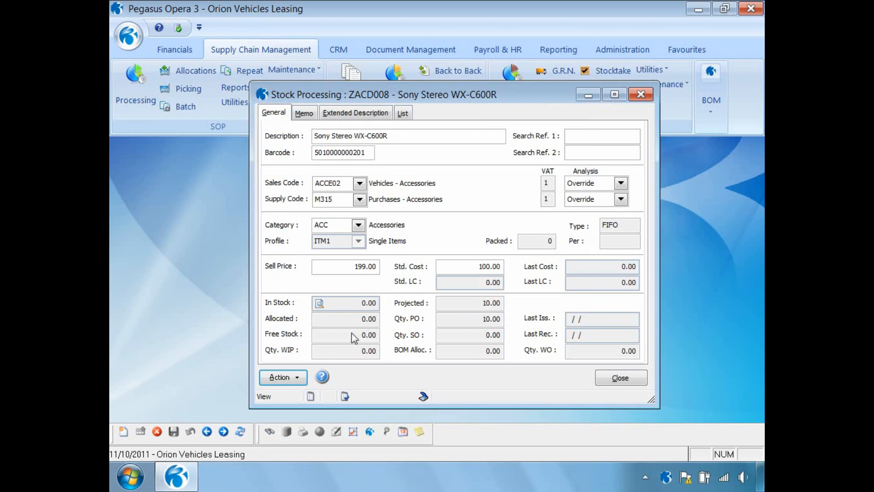
# Turn applying landed costs back on for stock item ZACD008, save it, and close the stock record.
pyautogui.click(298, 379)
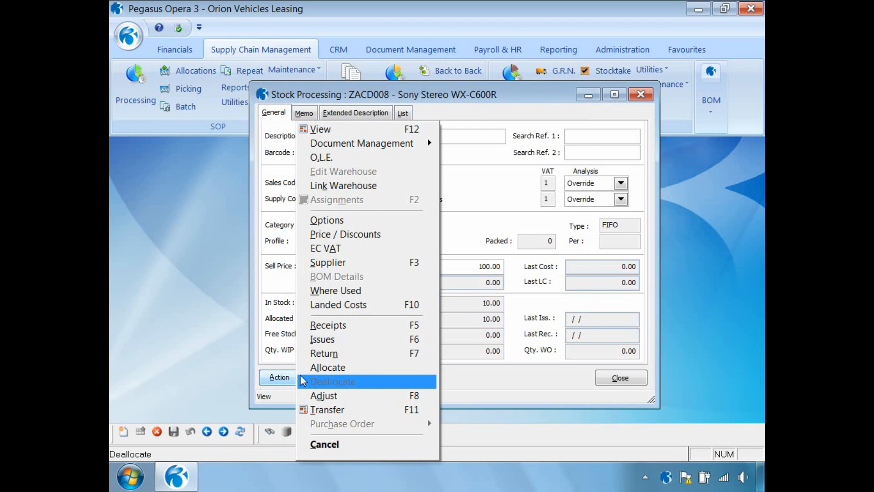
pyautogui.click(333, 308)
pyautogui.click(303, 139)
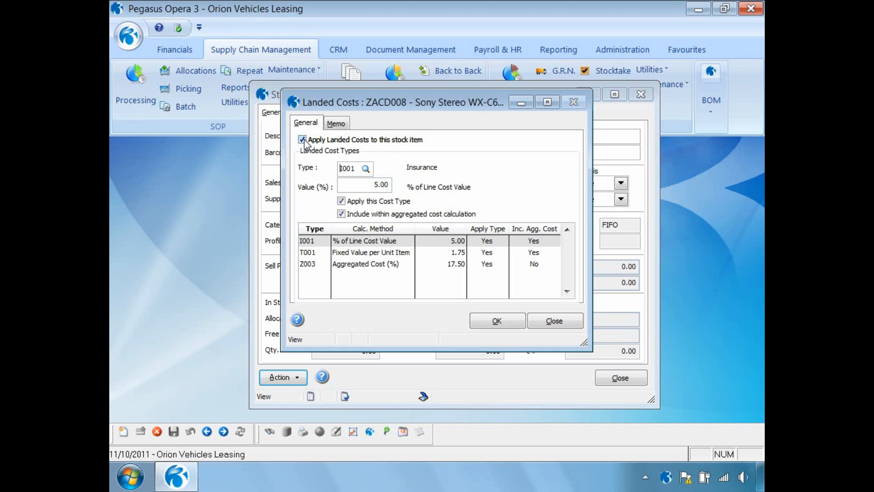
pyautogui.click(492, 325)
pyautogui.click(544, 323)
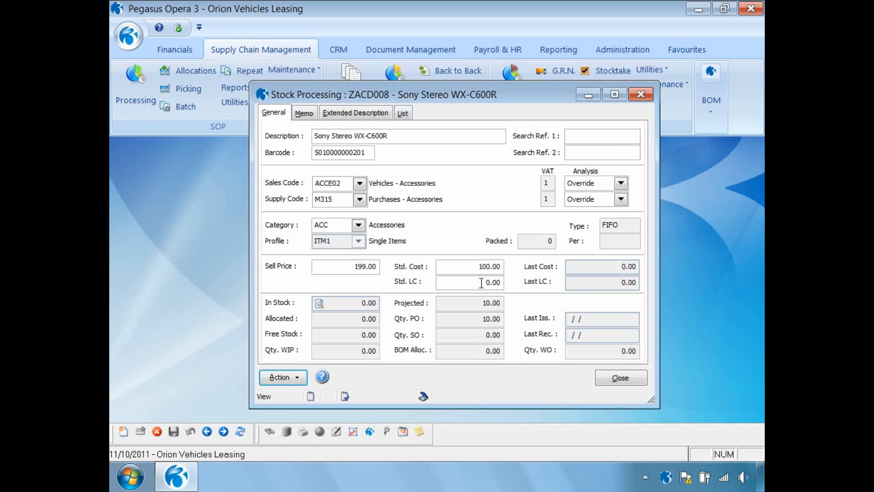
pyautogui.moveTo(481, 283); pyautogui.dragTo(512, 285)
pyautogui.click(617, 380)
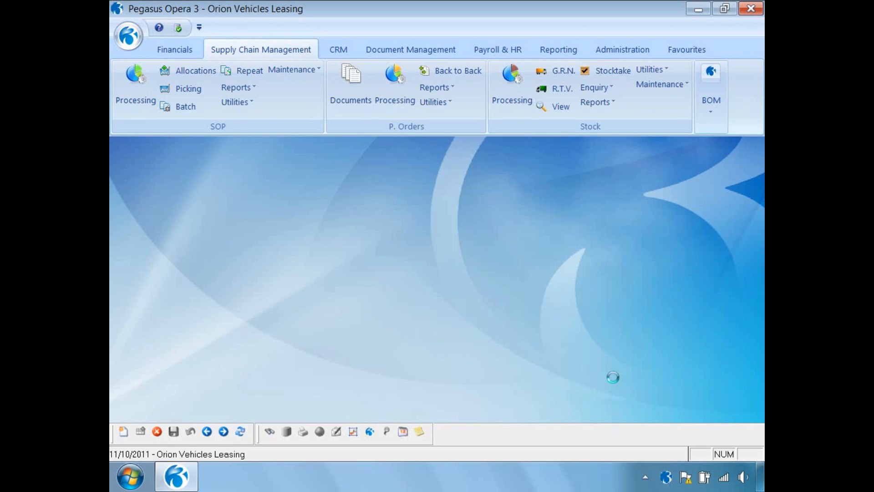
# Run a Global Price Changes landed cost recalculation for stock references CMAT044 to ZACD008 and publish its report to screen.
pyautogui.click(652, 70)
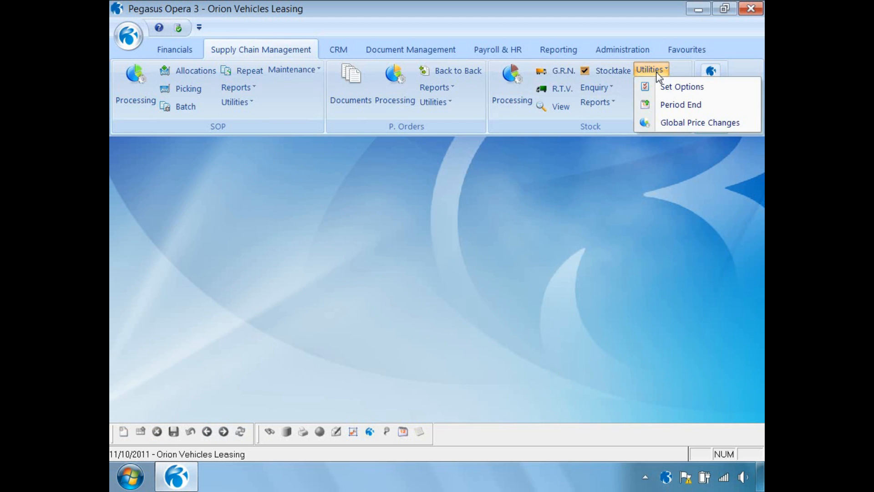
pyautogui.click(671, 124)
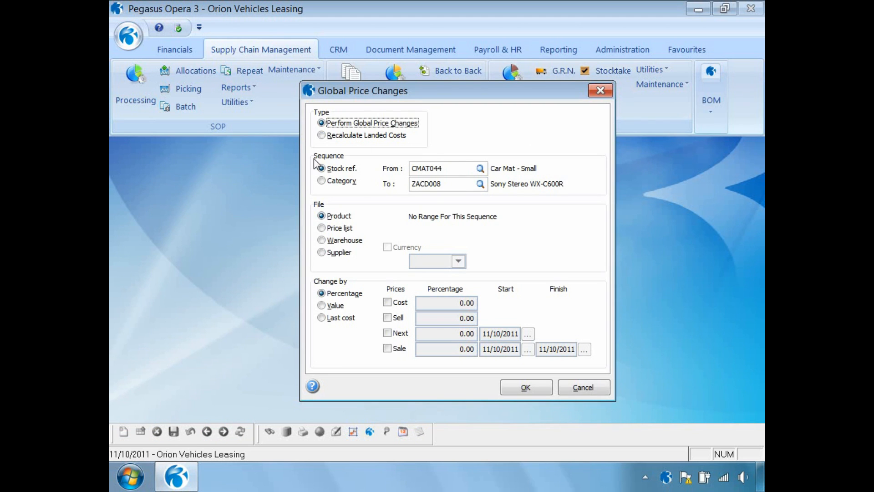
pyautogui.click(322, 135)
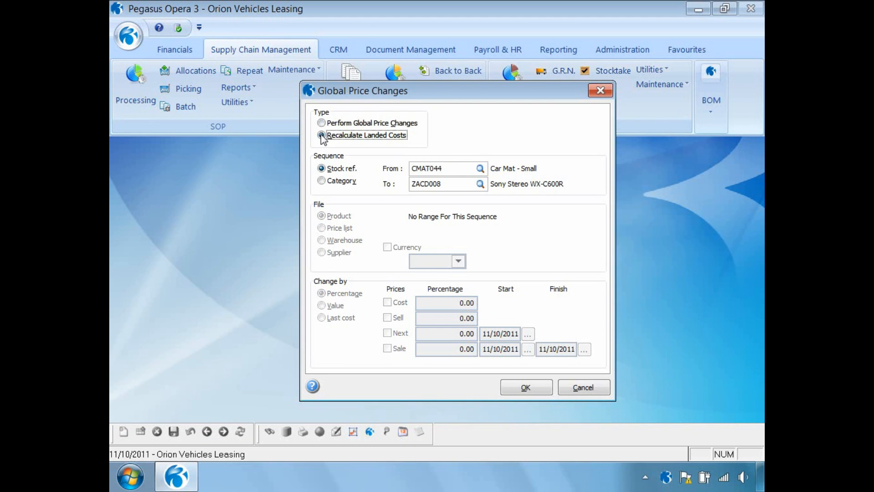
pyautogui.click(514, 390)
pyautogui.click(471, 295)
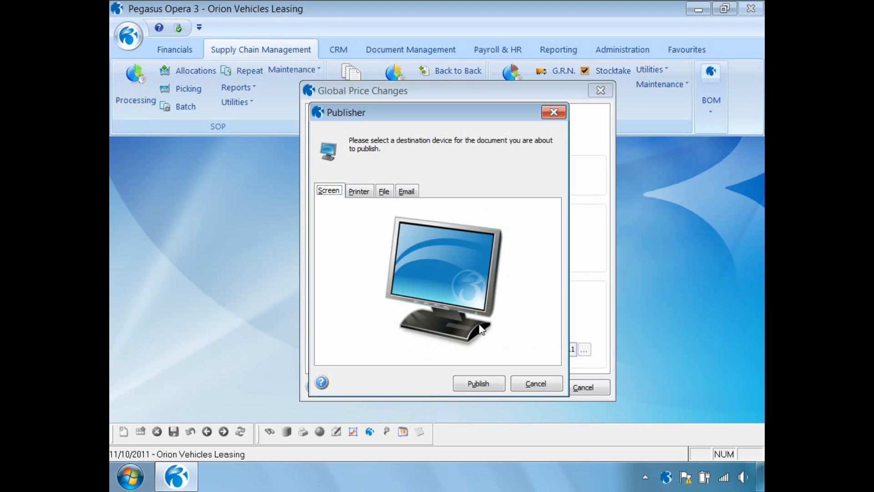
pyautogui.click(485, 383)
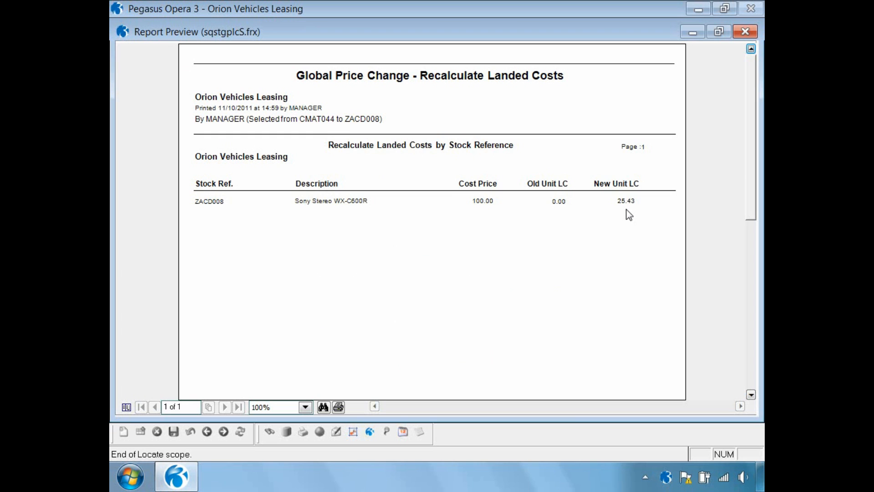
# Close the report preview, apply the landed costs recalculation, and leave Global Price Changes.
pyautogui.click(744, 32)
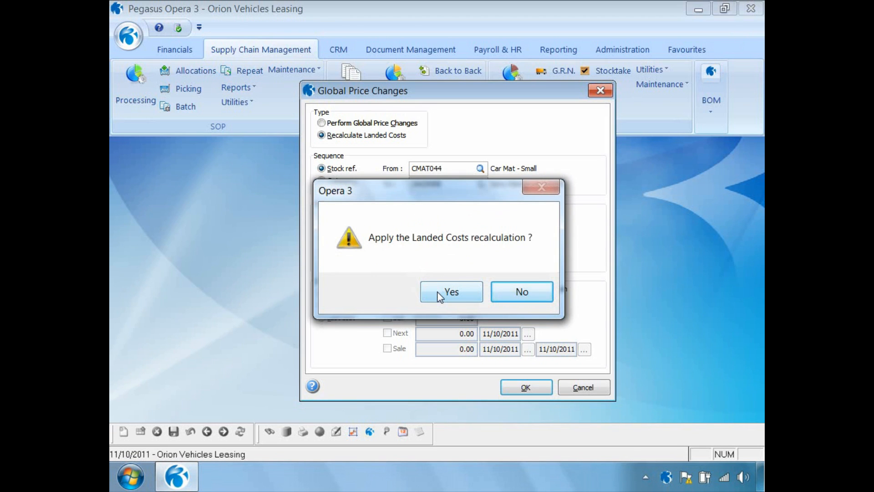
pyautogui.click(440, 297)
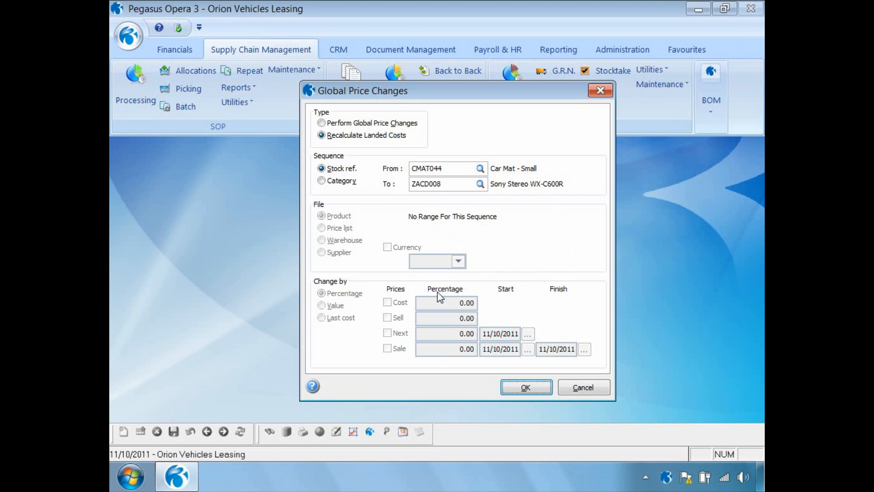
pyautogui.click(577, 391)
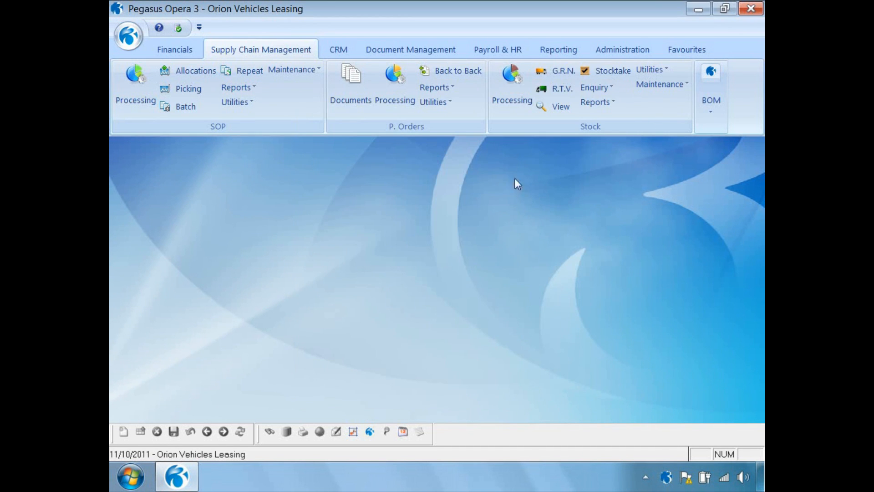
# Open the stock record of ZACD008 Sony Stereo WX-C600R, check its standard landed cost, and close the record.
pyautogui.click(505, 89)
pyautogui.press('End')
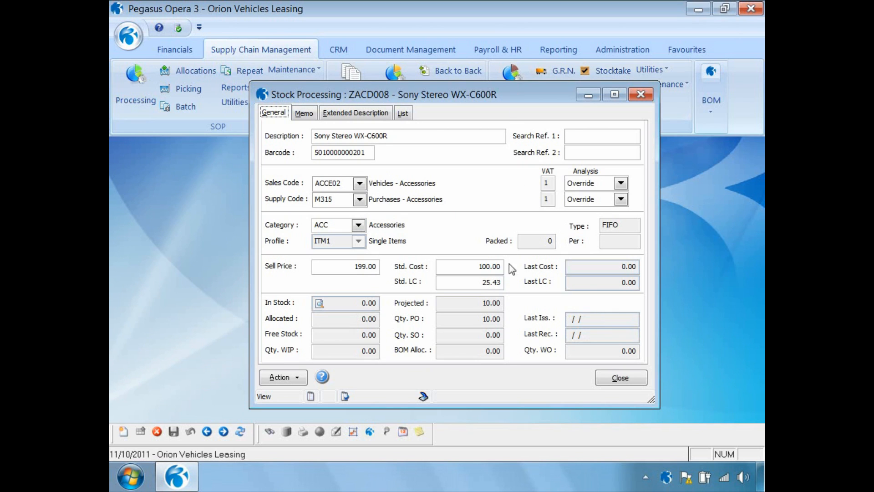
pyautogui.click(479, 285)
pyautogui.click(613, 380)
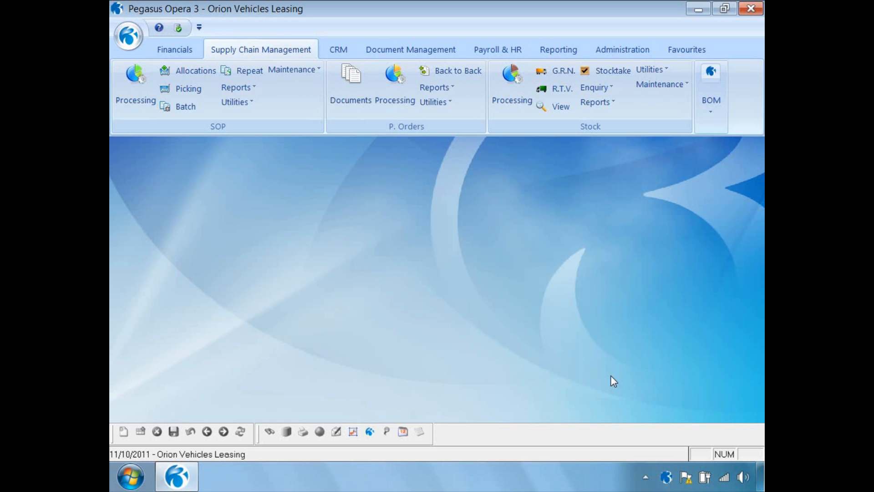
# Start a receipt for the Sony Stereo purchase order into warehouse MAIN with reference REF500 and shipping reference SR1000.
pyautogui.click(395, 89)
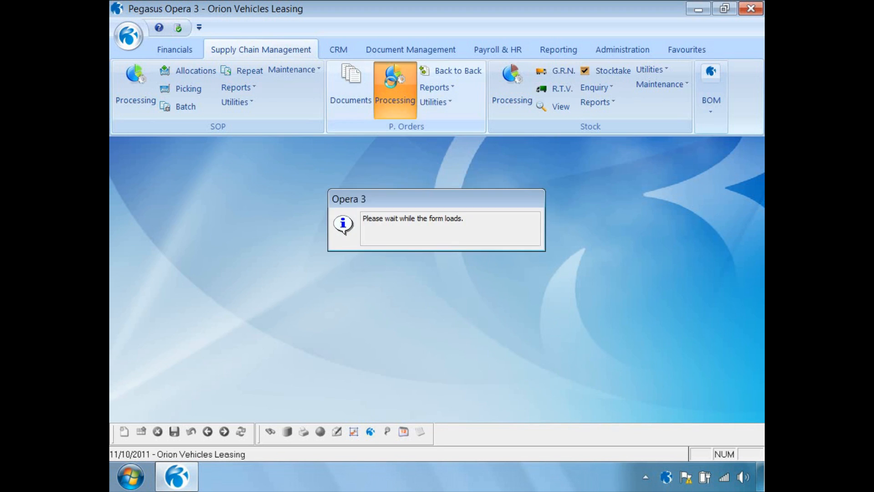
pyautogui.click(286, 377)
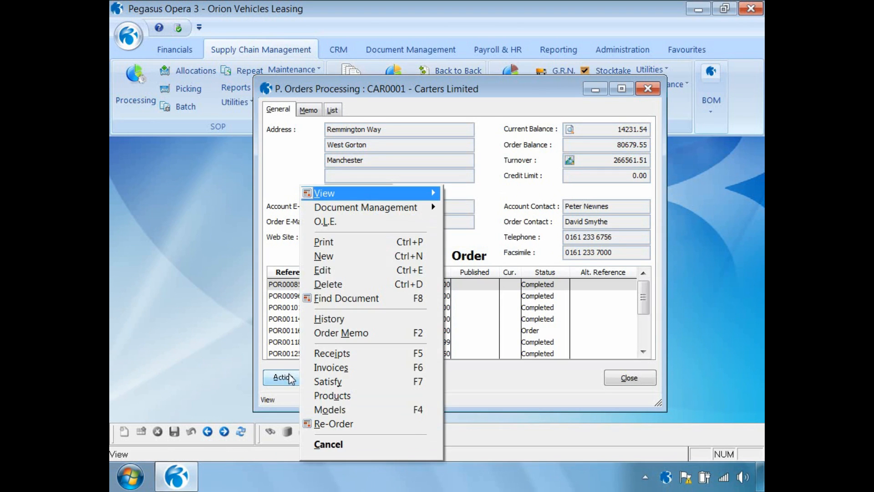
pyautogui.click(317, 354)
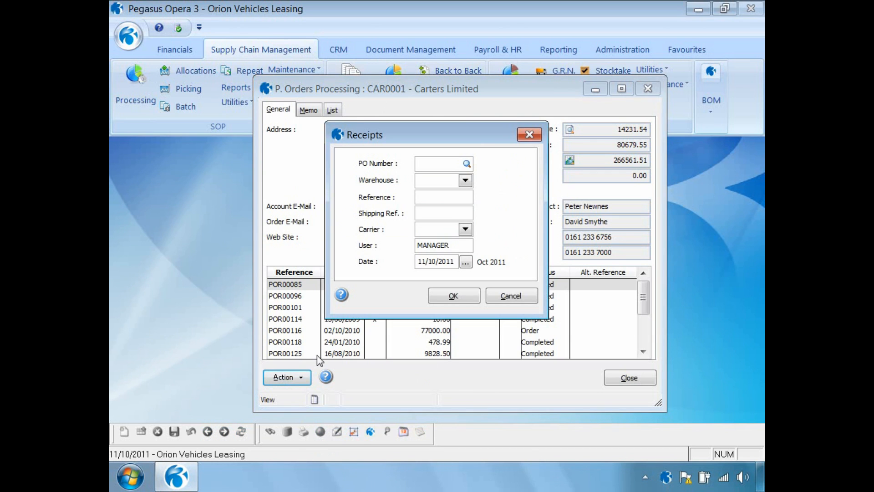
pyautogui.press('Tab')
pyautogui.doubleClick(247, 210)
pyautogui.click(420, 197)
pyautogui.write('REF500')
pyautogui.press('Tab')
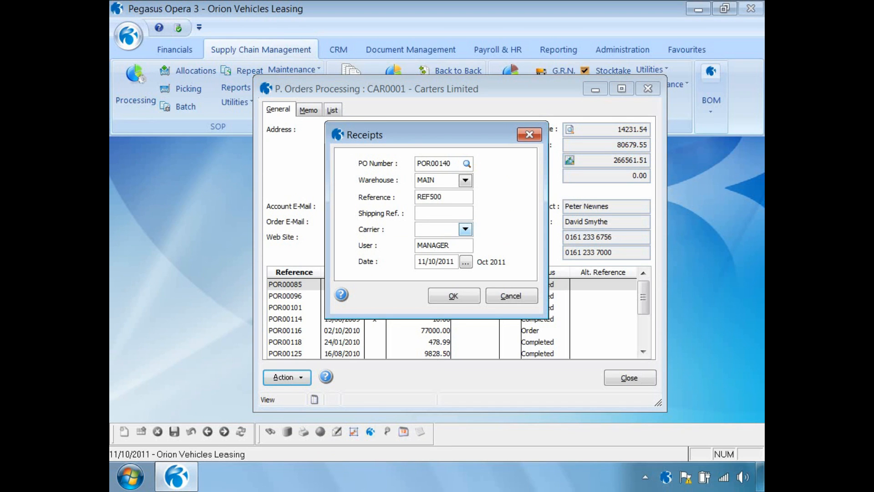
pyautogui.write('SR1000')
pyautogui.click(453, 296)
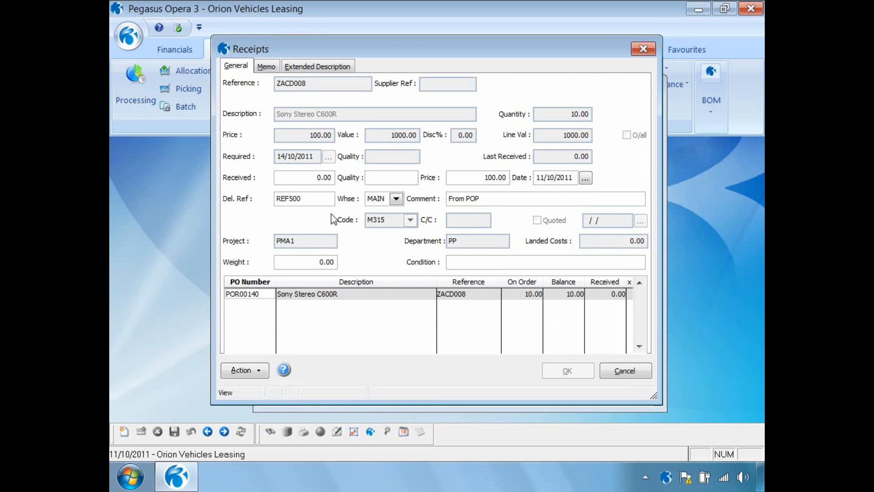
# Enter a received quantity of 10 for the ZACD008 Sony Stereo receipt line.
pyautogui.click(314, 180)
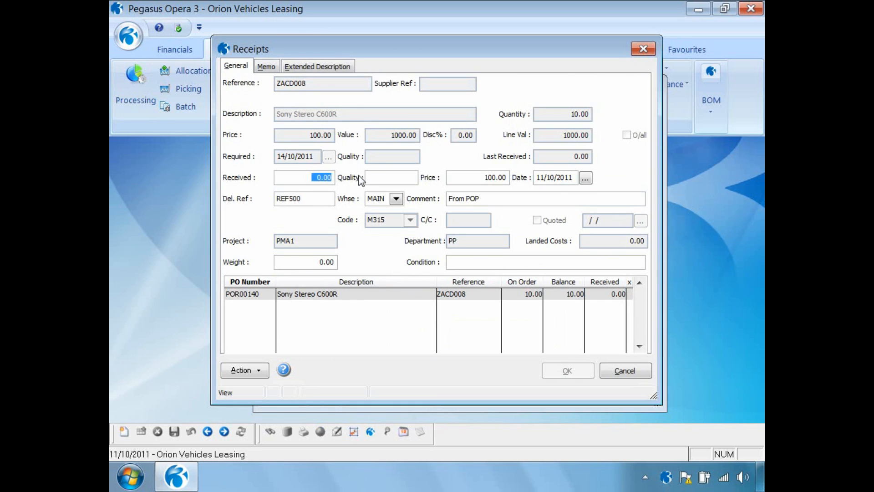
pyautogui.write('10')
pyautogui.press('Tab')
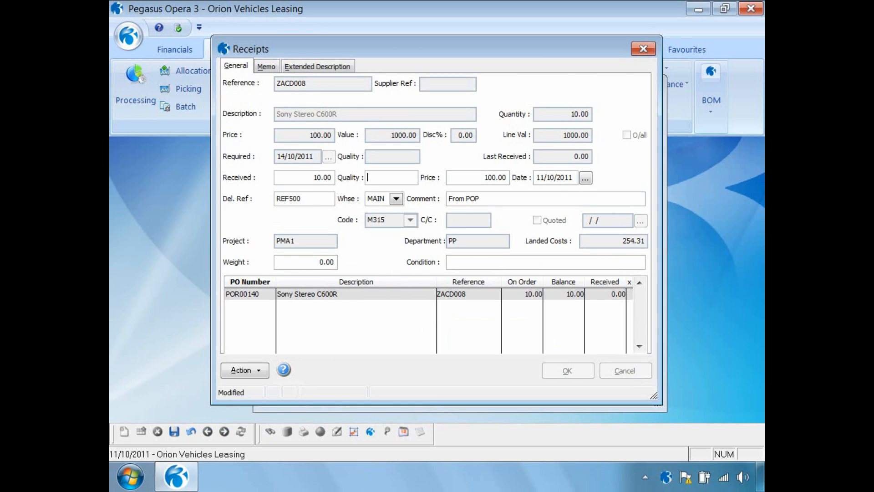
pyautogui.click(482, 177)
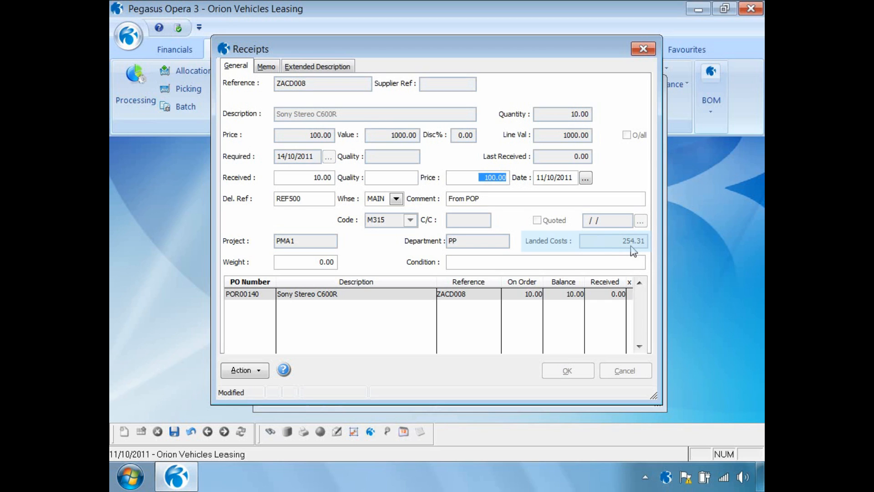
# Override the landed costs of the ZACD008 receipt line so that the Insurance cost type I001 is not applied.
pyautogui.click(258, 374)
pyautogui.moveTo(291, 421)
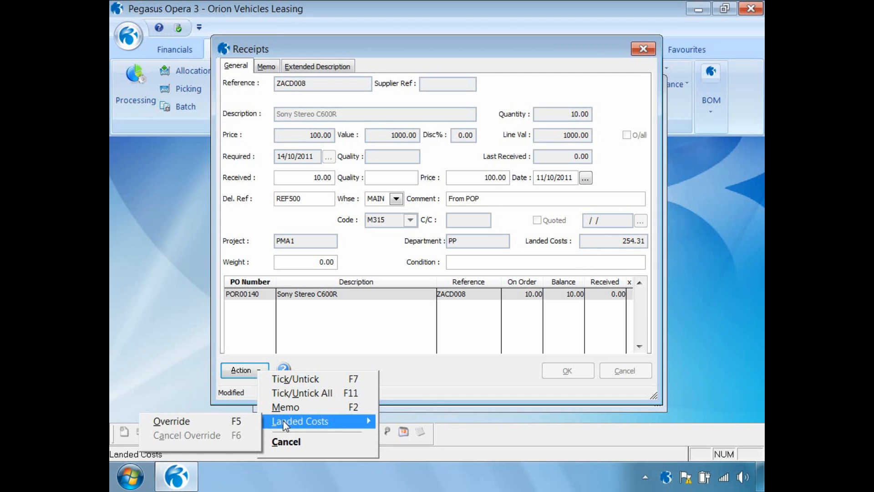
pyautogui.click(217, 422)
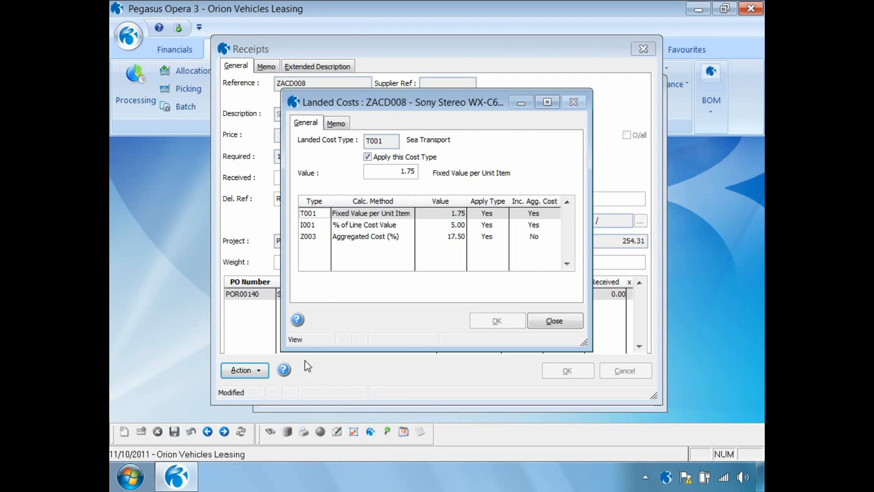
pyautogui.click(315, 228)
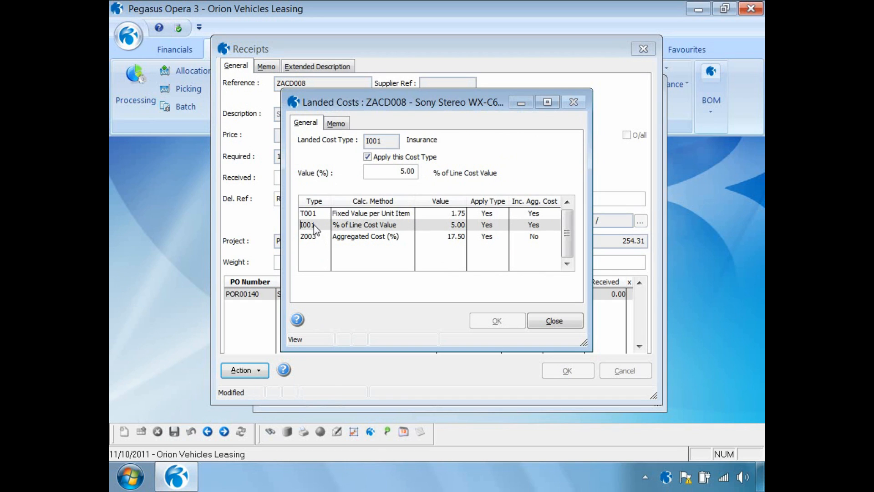
pyautogui.click(369, 158)
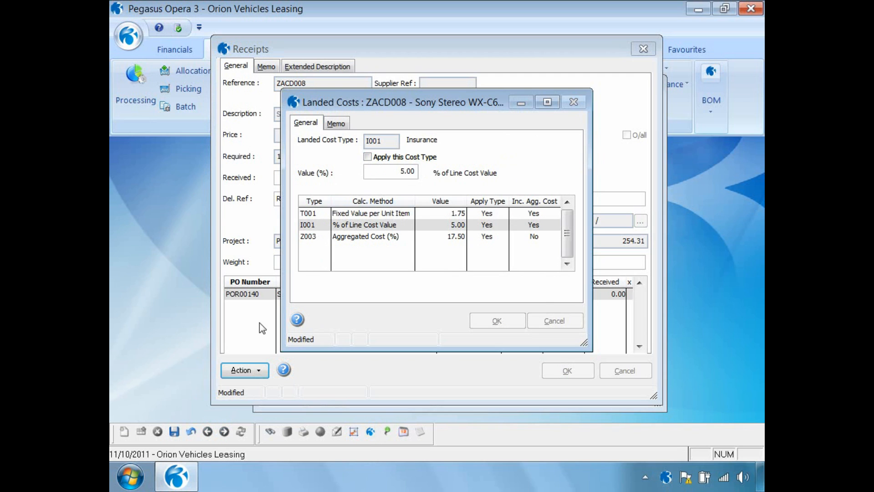
pyautogui.click(175, 432)
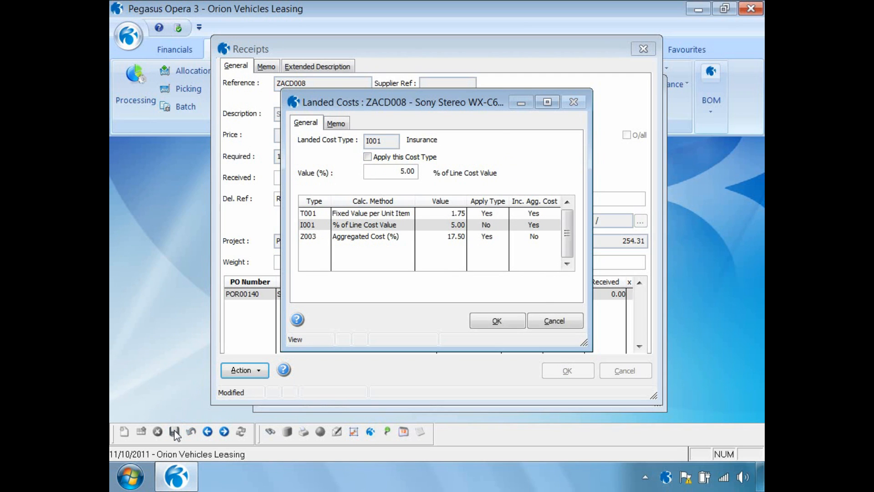
pyautogui.click(499, 323)
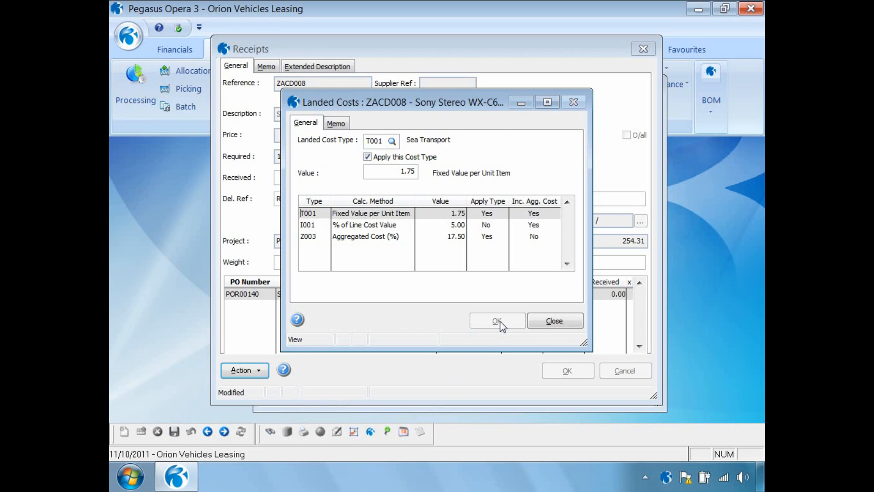
pyautogui.click(550, 322)
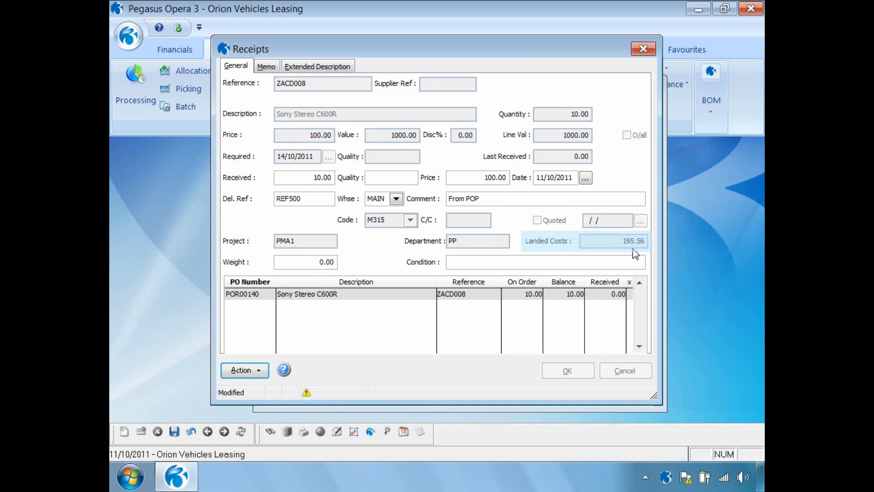
# Cancel the landed costs override on the ZACD008 receipt line.
pyautogui.click(258, 371)
pyautogui.moveTo(280, 420)
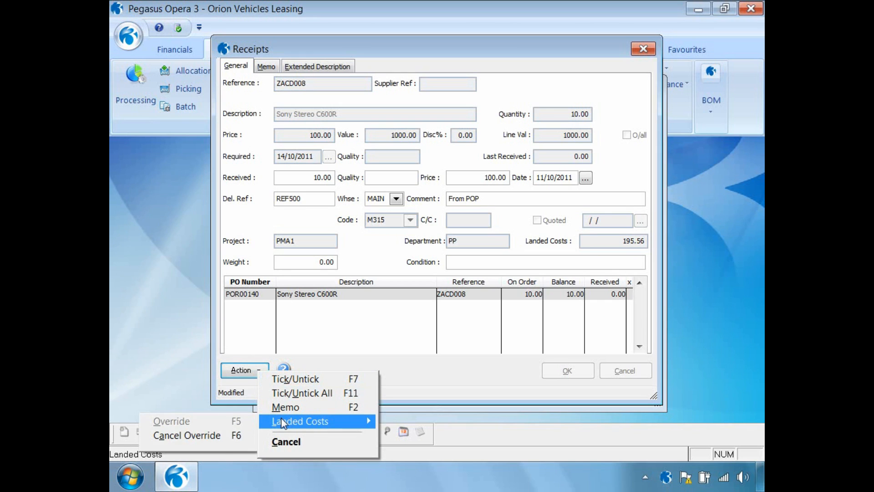
pyautogui.click(216, 436)
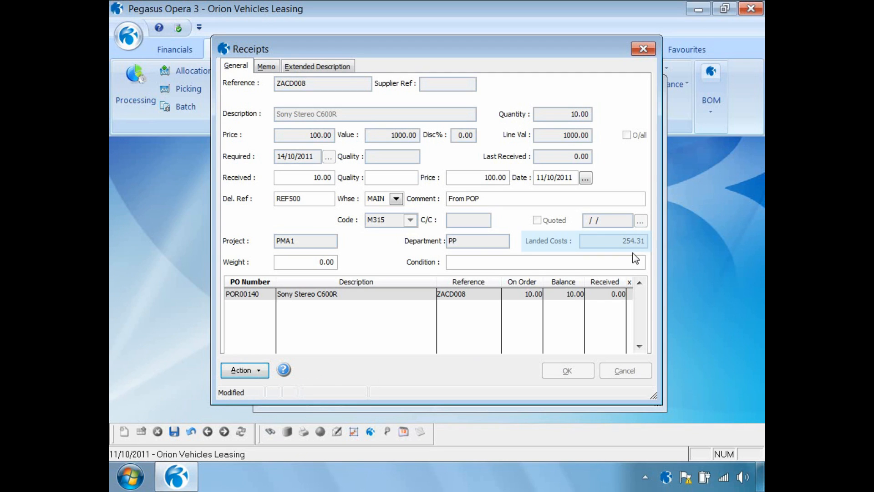
# Save the ZACD008 receipt line, confirm the receipt, and close purchase order processing.
pyautogui.click(174, 431)
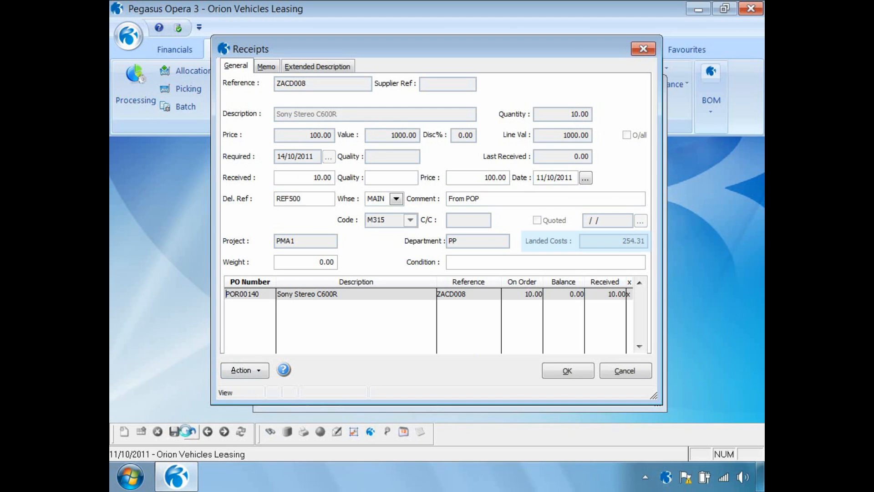
pyautogui.click(561, 373)
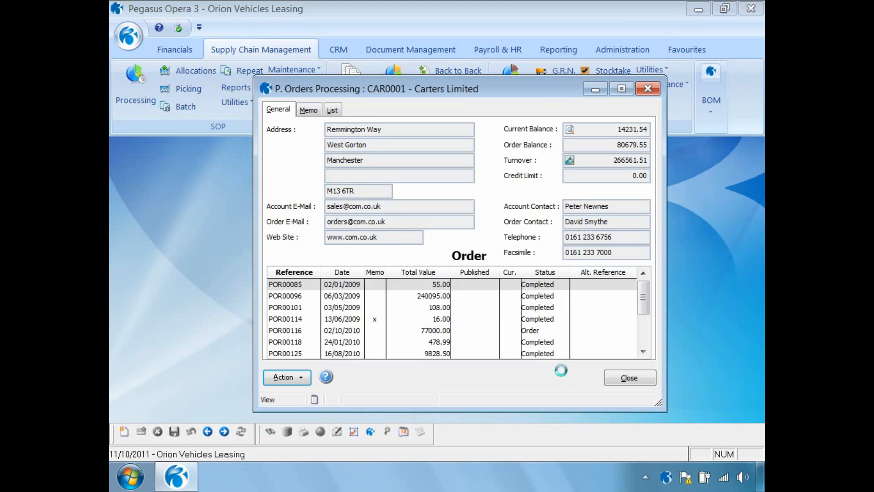
pyautogui.click(417, 292)
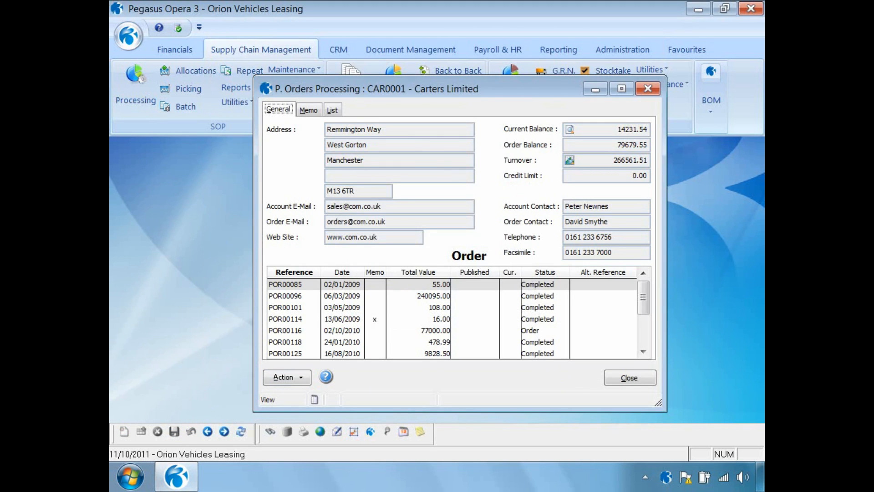
pyautogui.click(633, 380)
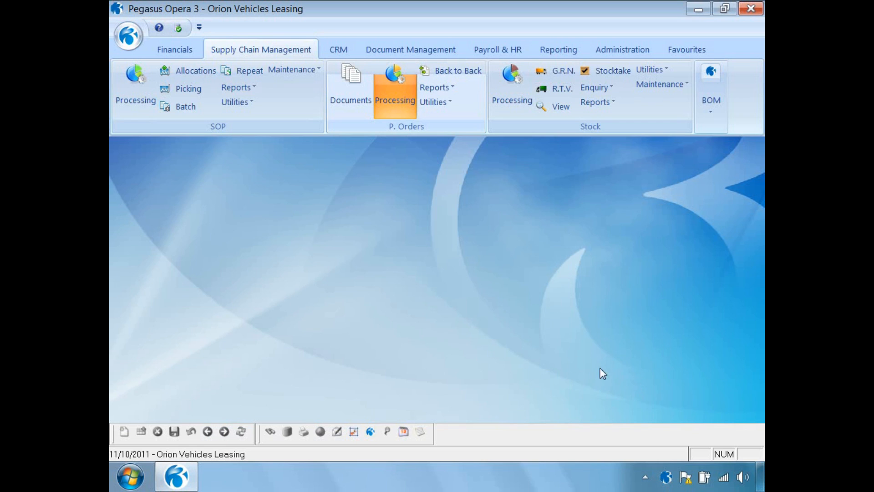
# Open the Nominal View for period 10 of 2011 only and load the data with the view set to Nominal.
pyautogui.click(175, 50)
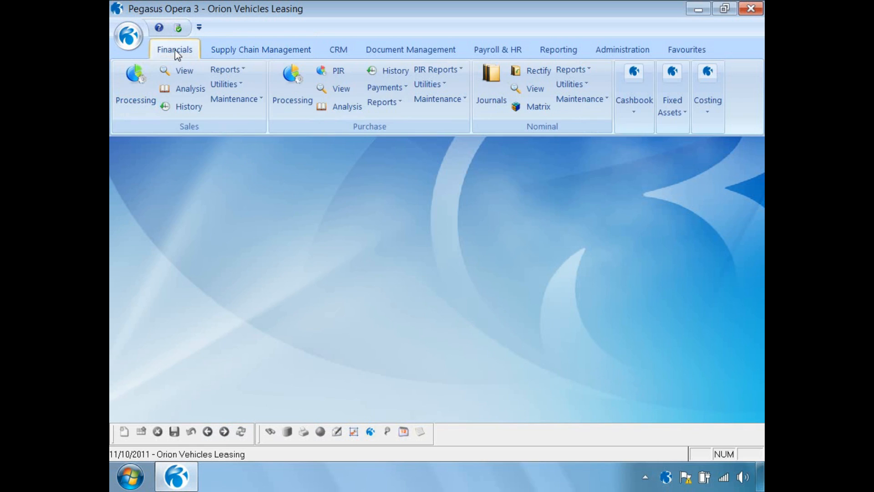
pyautogui.click(529, 88)
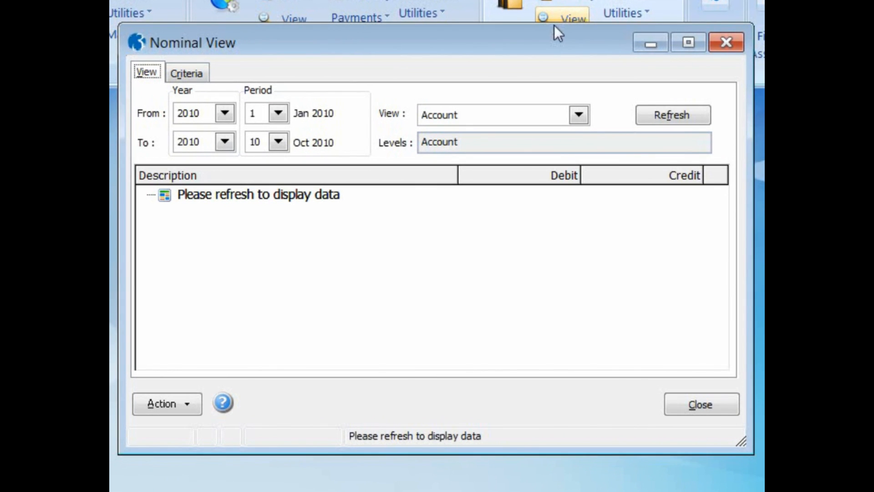
pyautogui.click(261, 159)
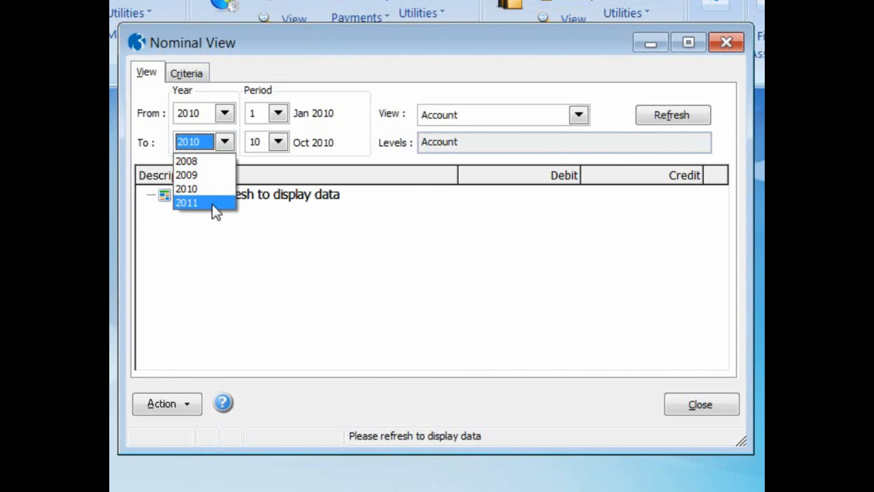
pyautogui.click(212, 203)
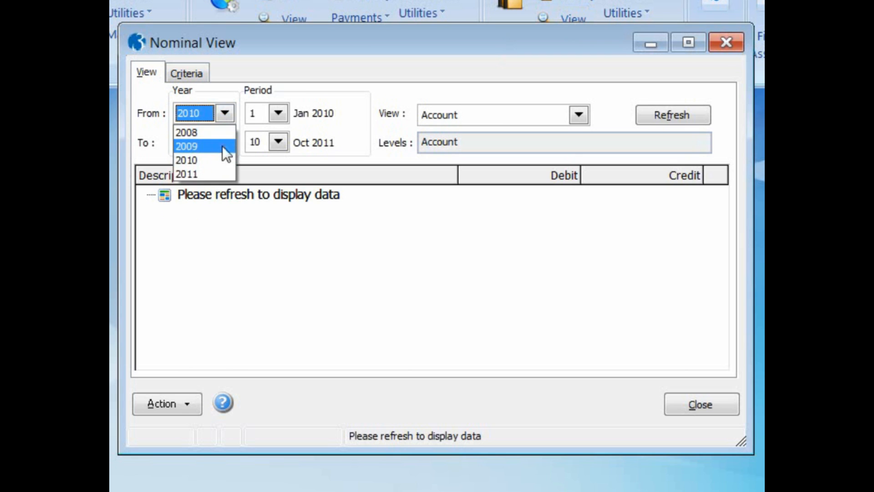
pyautogui.click(198, 172)
pyautogui.click(282, 115)
pyautogui.moveTo(281, 154); pyautogui.dragTo(282, 203)
pyautogui.click(254, 215)
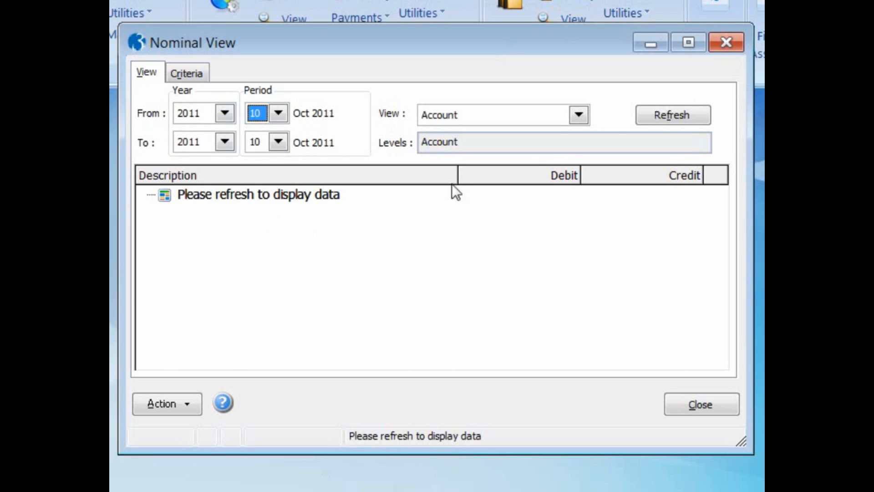
pyautogui.click(578, 115)
pyautogui.click(551, 146)
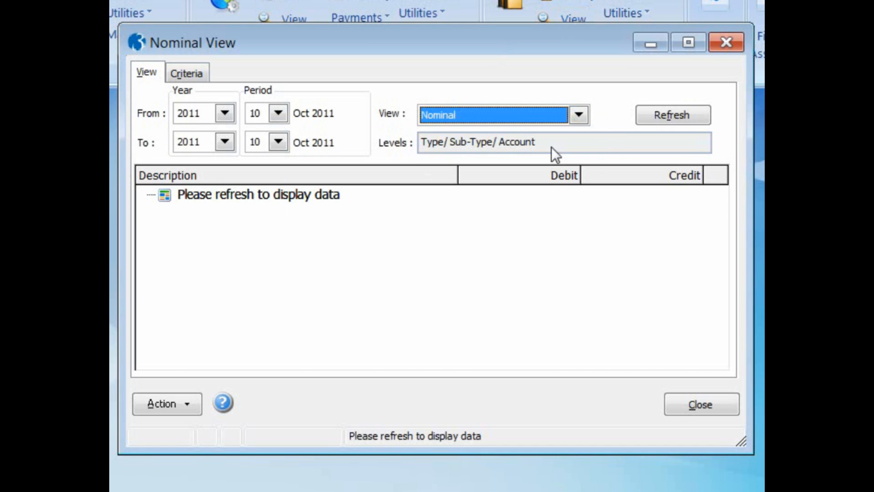
pyautogui.click(652, 116)
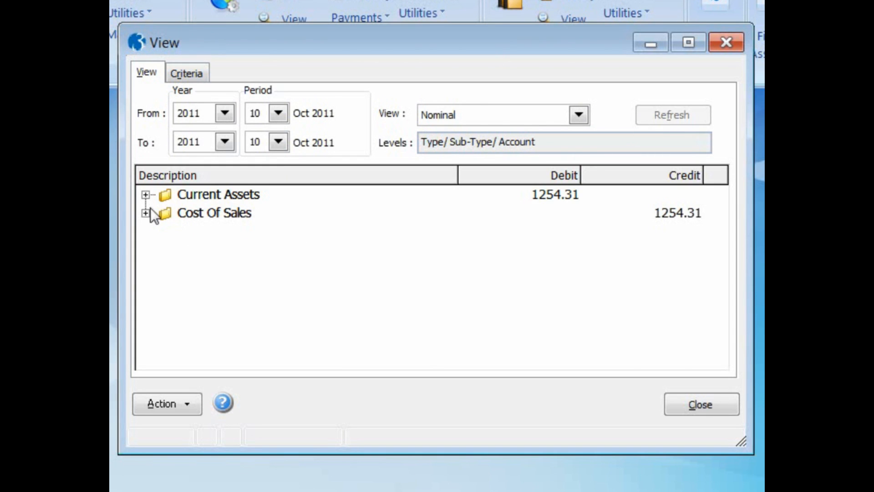
# Check the transactions of the Stock account within Current Assets, Stocks, and close the transaction list.
pyautogui.click(146, 195)
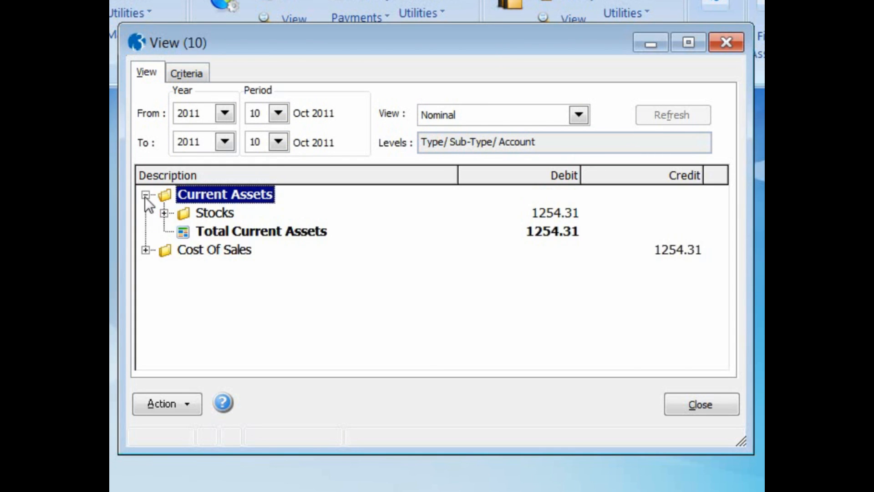
pyautogui.click(163, 212)
pyautogui.doubleClick(201, 230)
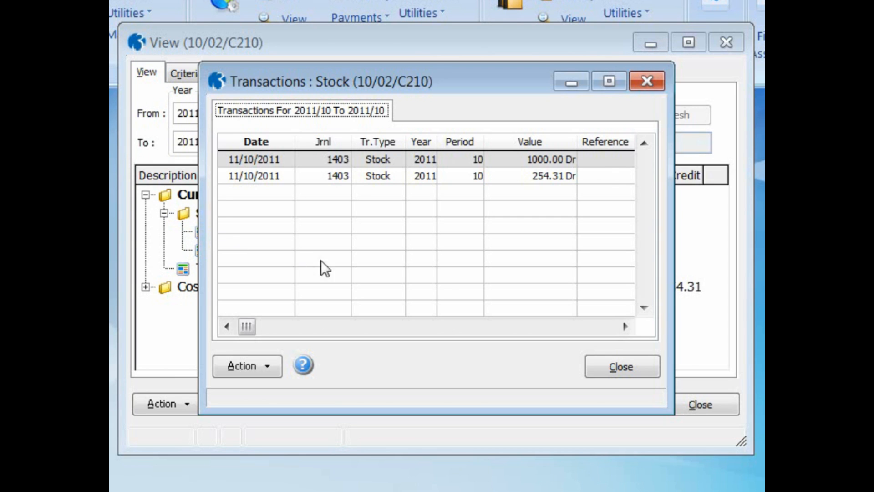
pyautogui.click(599, 362)
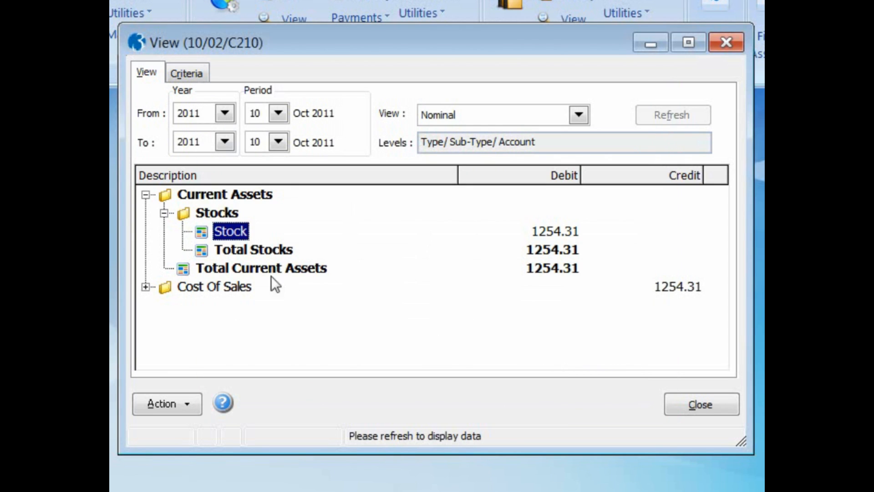
# Check the transactions of the Goods In and Freight Costs accounts within Cost Of Sales, Stock and BOM Movements.
pyautogui.click(146, 287)
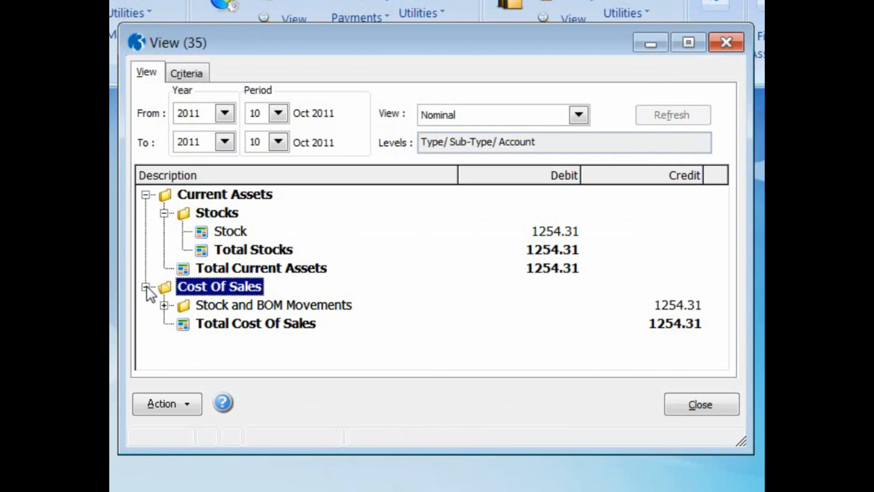
pyautogui.click(165, 306)
pyautogui.doubleClick(201, 324)
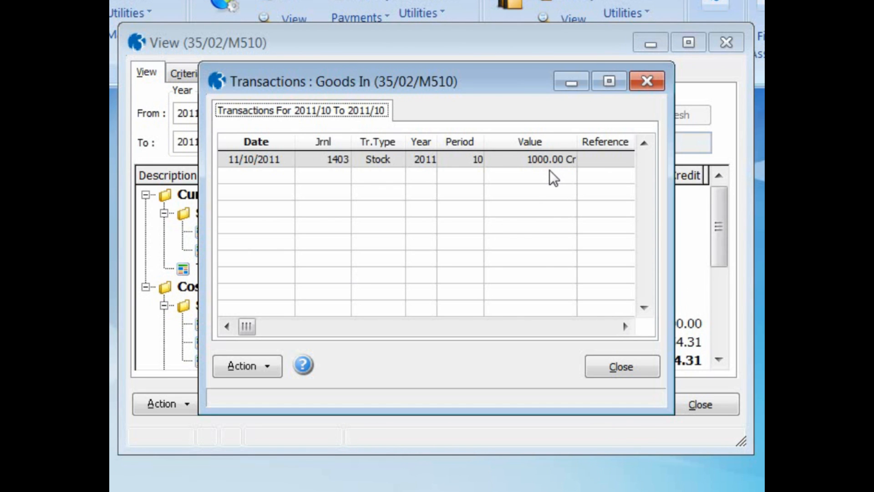
pyautogui.click(607, 363)
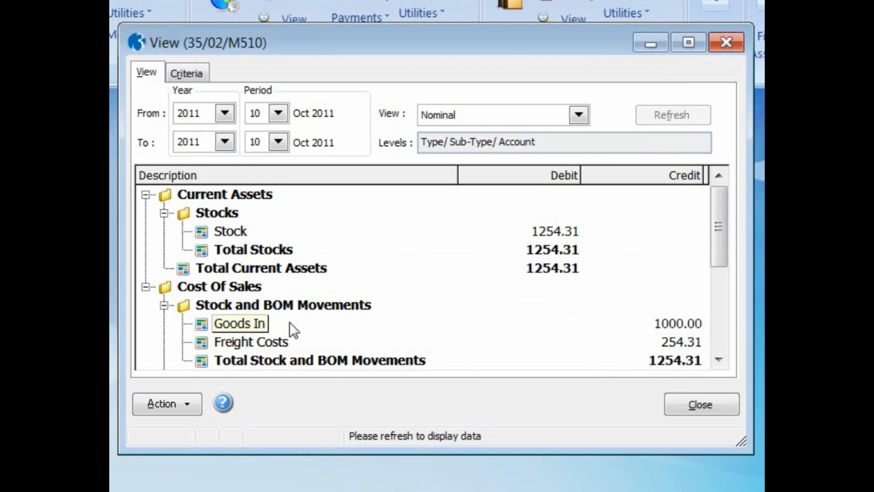
pyautogui.doubleClick(199, 342)
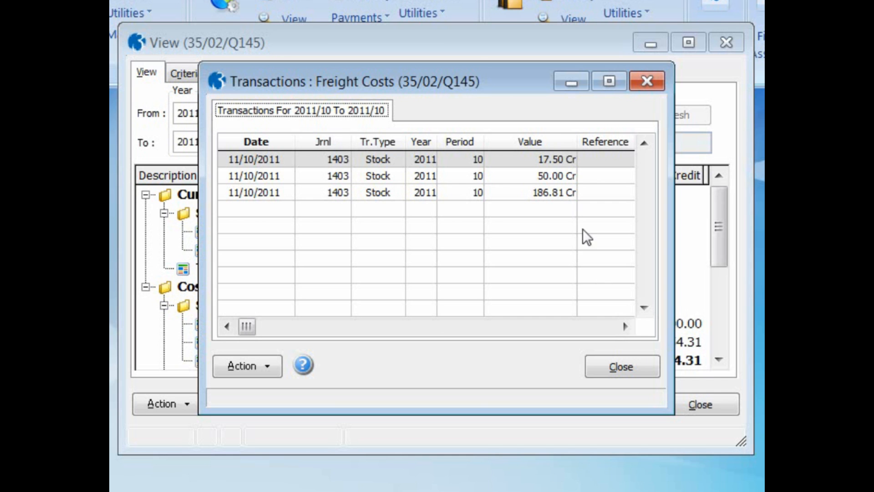
pyautogui.click(620, 367)
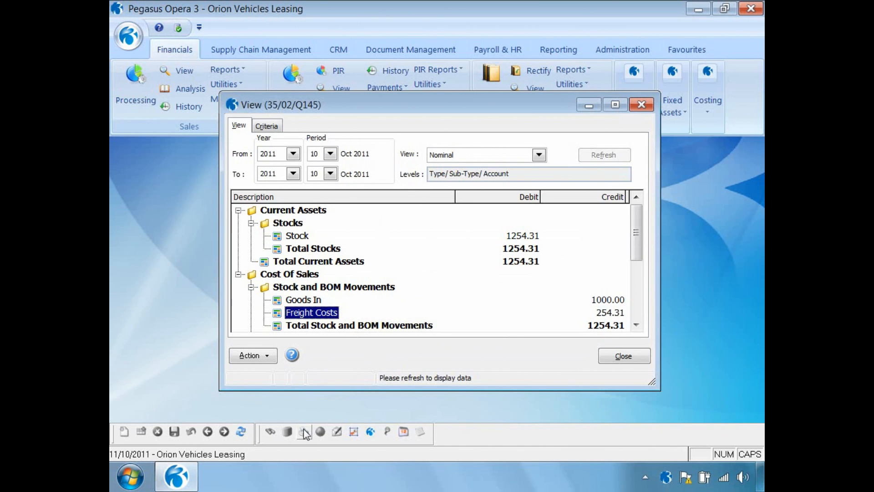
# Publish the nominal view to screen, review it at 125% zoom, and close the preview and the Nominal View.
pyautogui.click(305, 432)
pyautogui.click(478, 383)
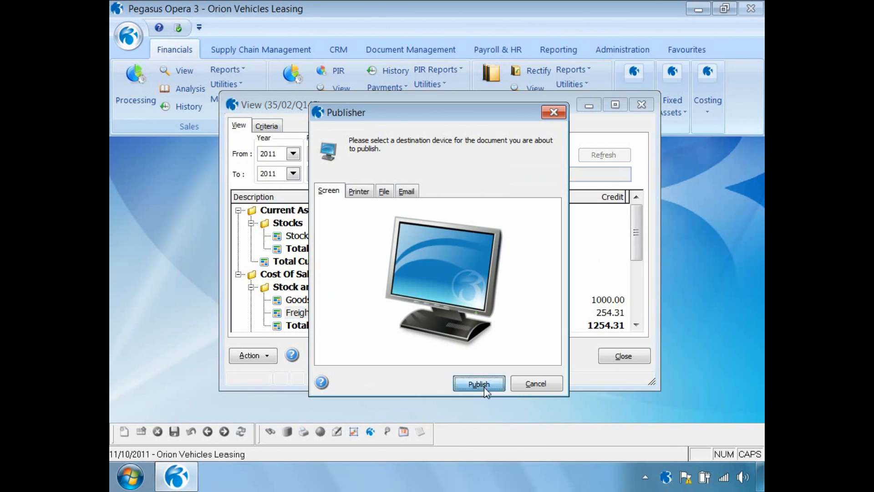
pyautogui.click(305, 407)
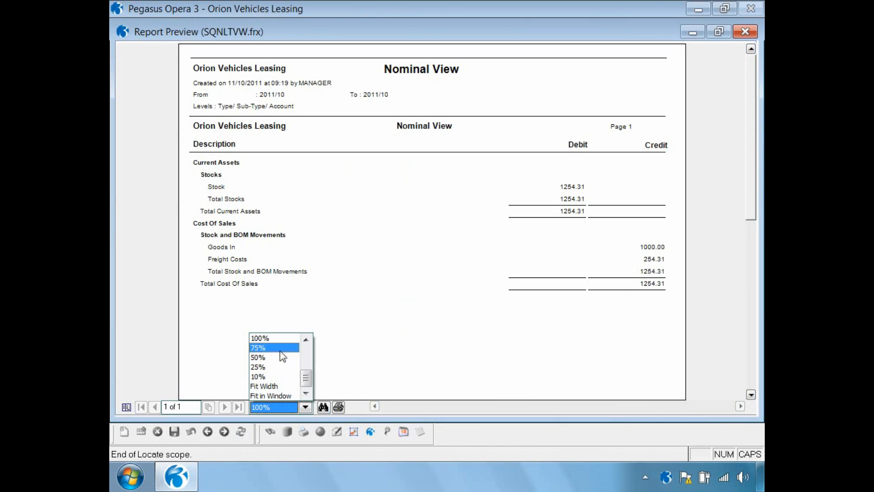
pyautogui.click(306, 339)
pyautogui.click(290, 340)
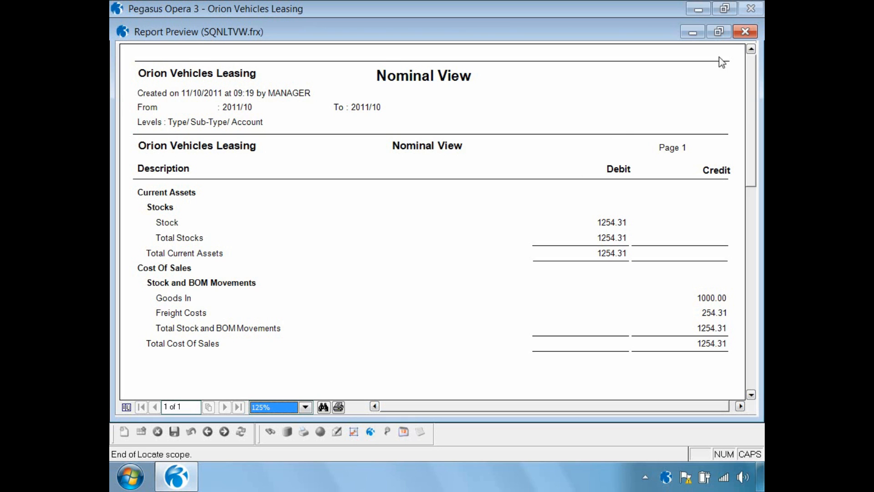
pyautogui.click(745, 32)
pyautogui.click(618, 355)
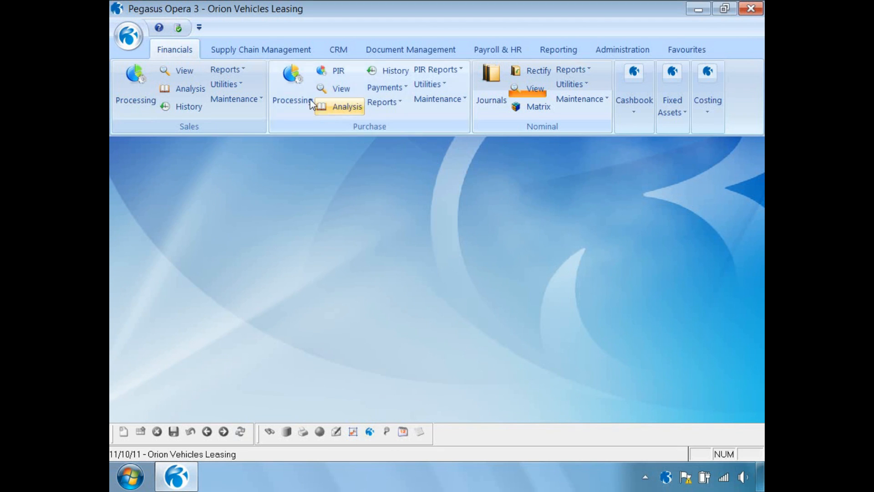
# Set up the Stock Valuation report by product at stock cost, with the range running from ZACD008 to ZACD008.
pyautogui.click(272, 54)
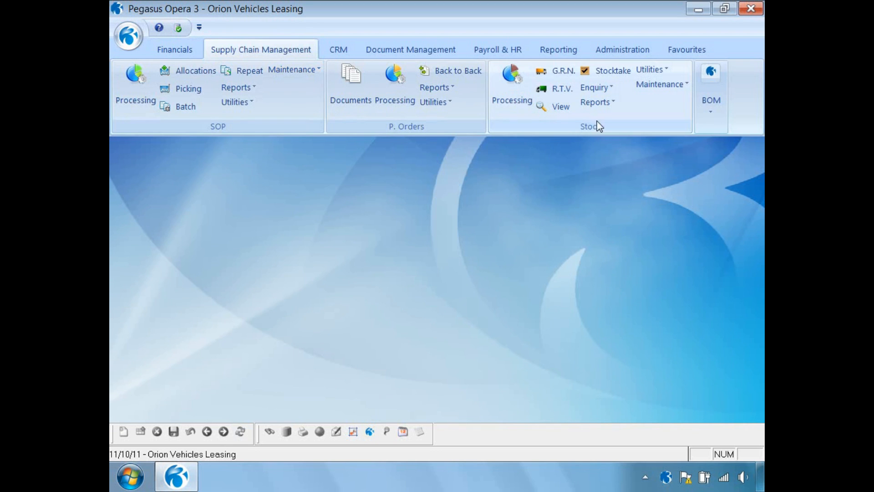
pyautogui.click(600, 106)
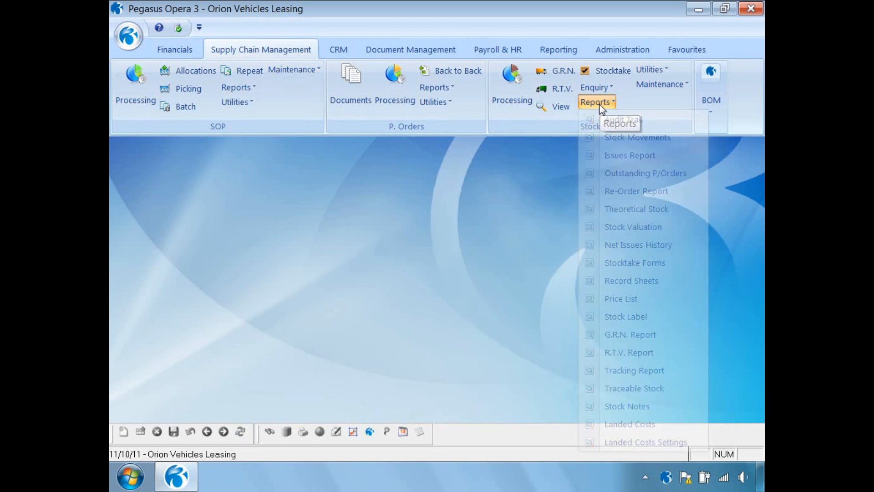
pyautogui.click(624, 225)
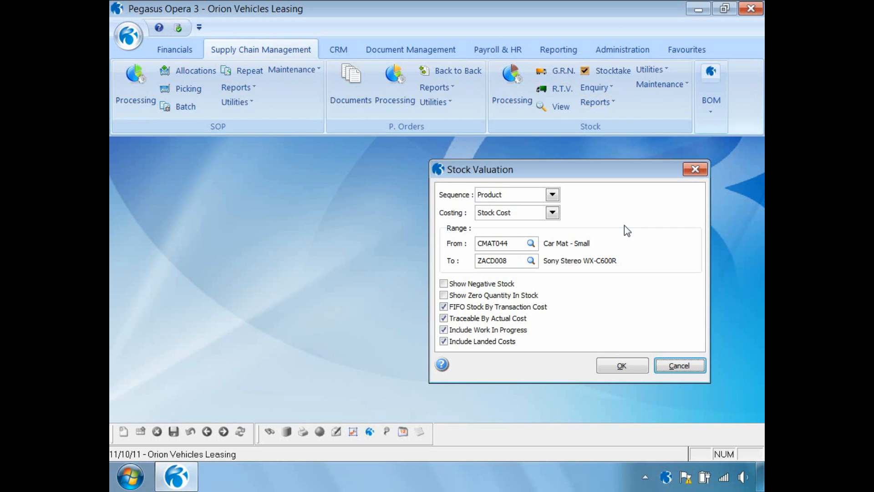
pyautogui.click(514, 244)
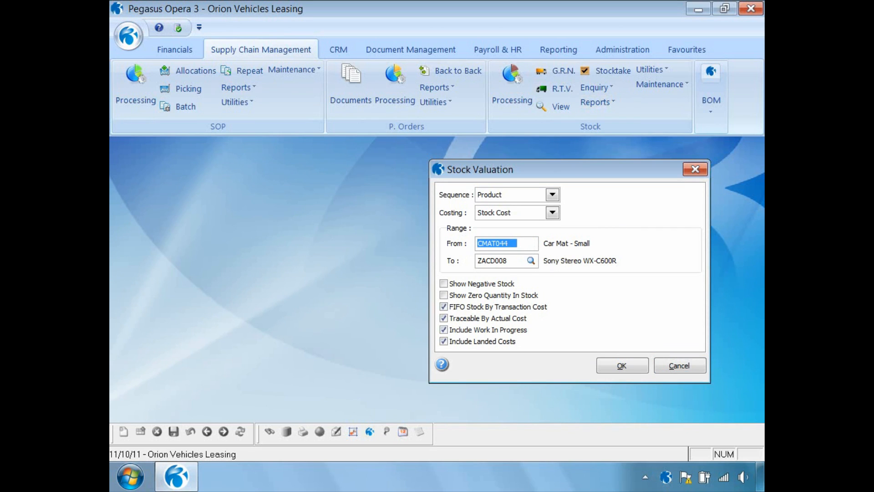
pyautogui.write('ZAC')
pyautogui.click(530, 243)
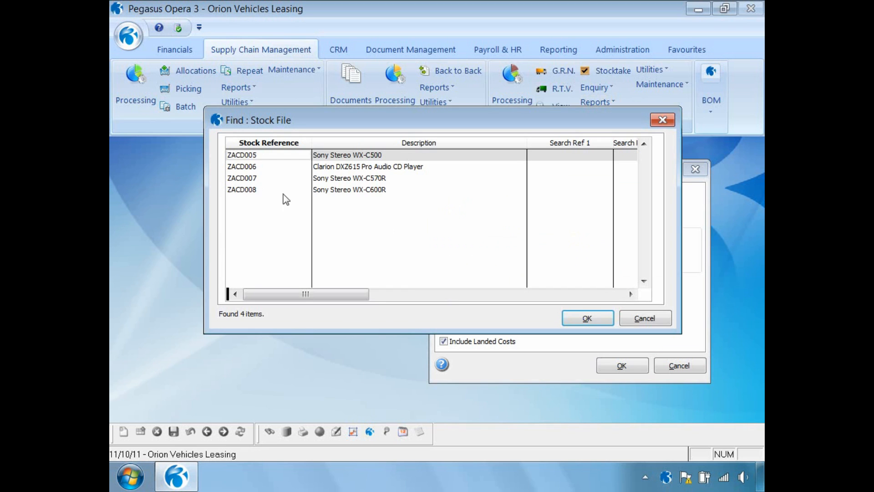
pyautogui.doubleClick(257, 191)
pyautogui.click(614, 367)
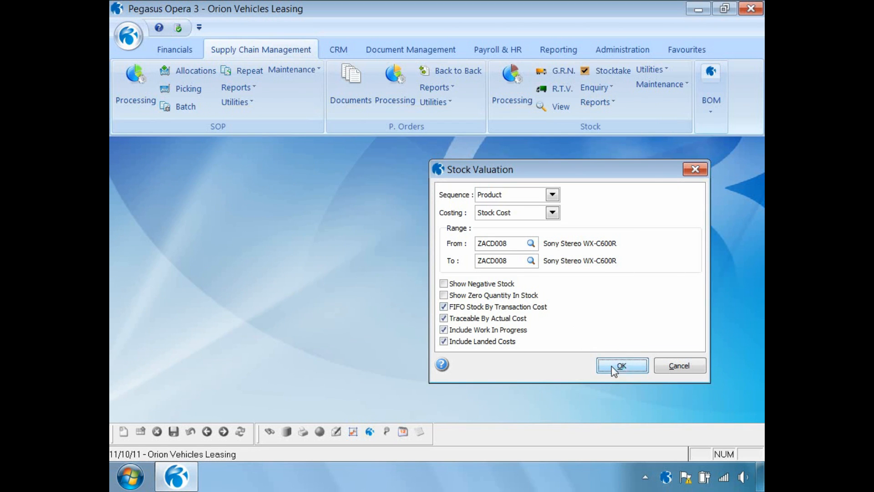
# Publish the stock valuation to screen, review it across to the margin column, and close the preview.
pyautogui.click(482, 385)
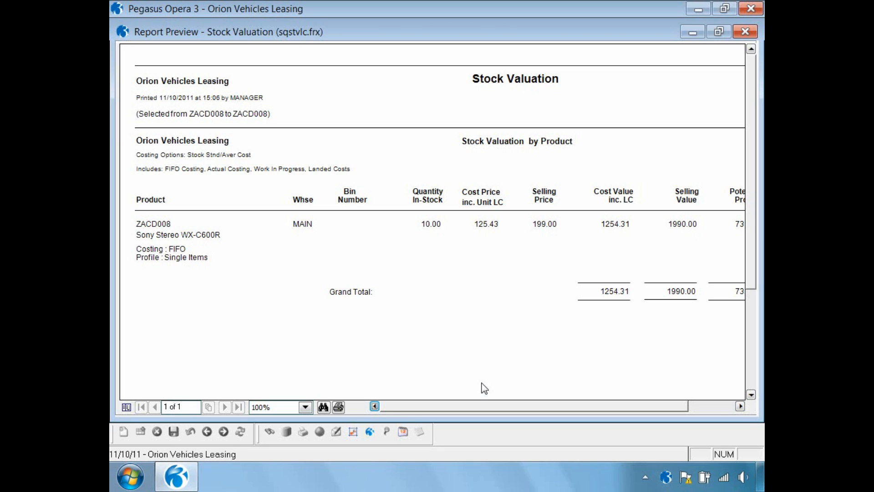
pyautogui.click(740, 406)
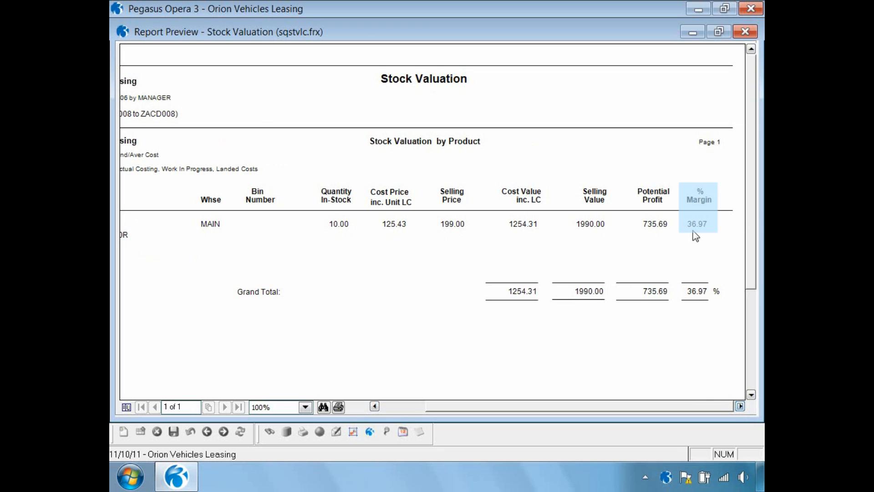
pyautogui.click(745, 32)
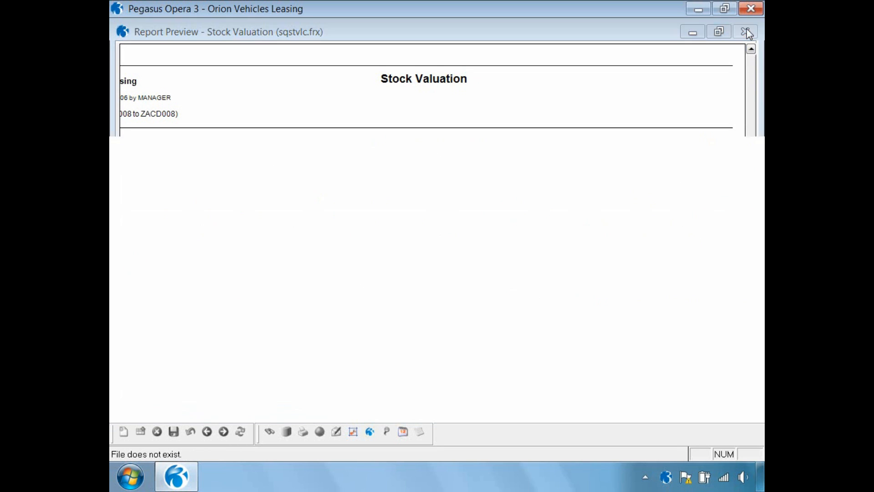
# Publish the Landed Costs Settings report for products CMAT044 to ZACD008 to screen, review it, and close the preview.
pyautogui.click(591, 103)
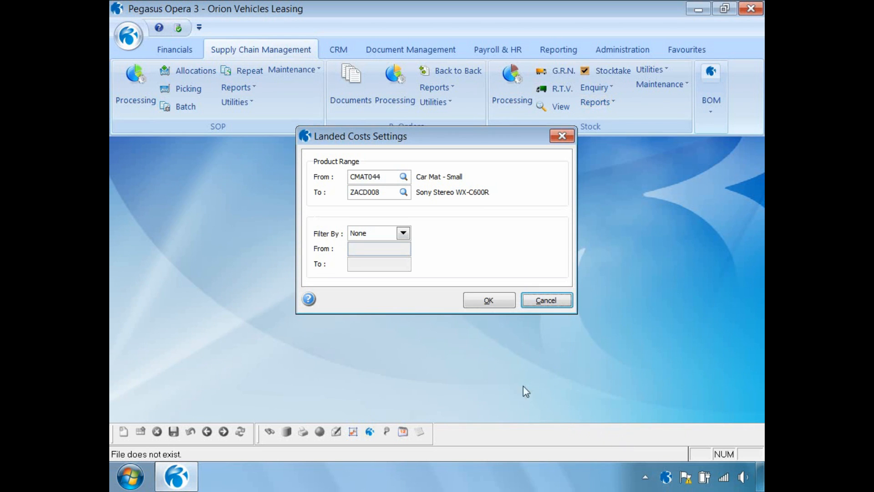
pyautogui.click(474, 301)
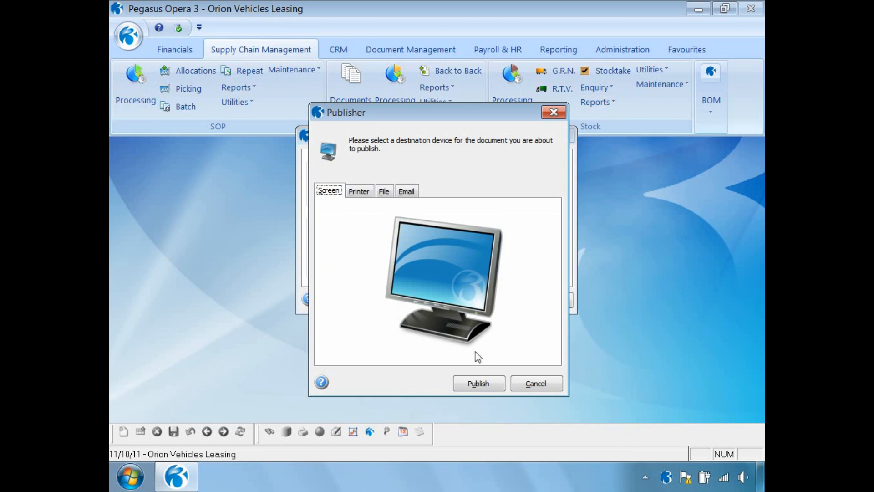
pyautogui.click(476, 383)
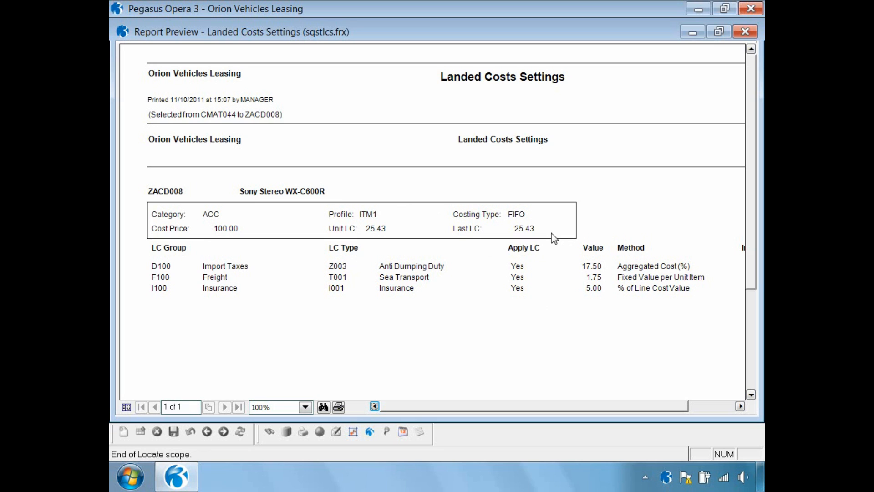
pyautogui.click(747, 32)
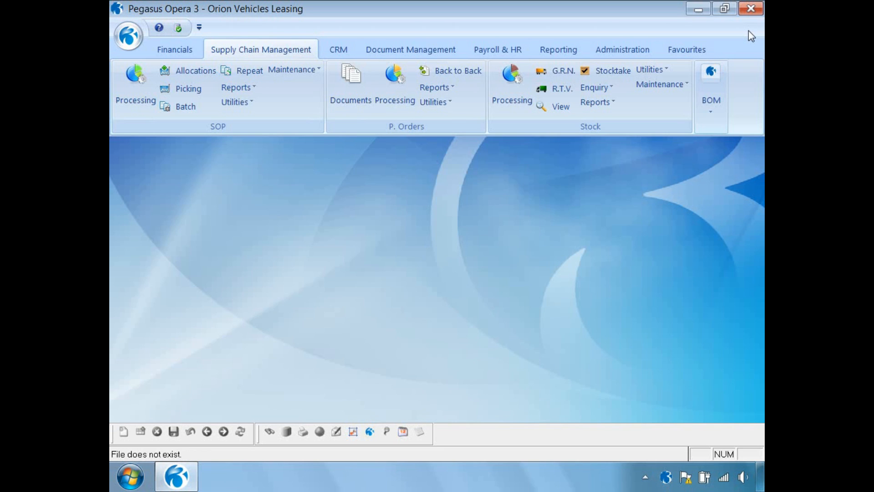
# Check the standard and last landed costs on the ZACD008 stock record and close it.
pyautogui.click(509, 92)
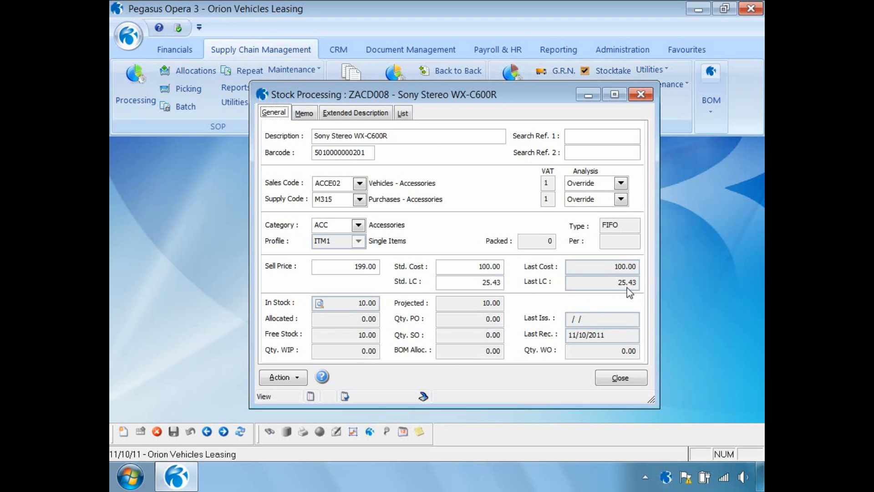
pyautogui.click(615, 378)
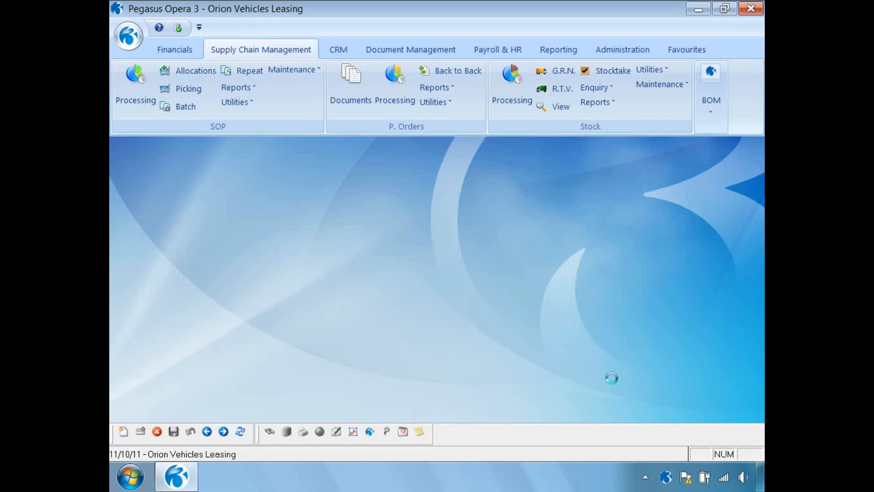
# Open the Stock View and set the start of its date range to 11/10/2011.
pyautogui.click(559, 106)
pyautogui.click(285, 119)
pyautogui.click(344, 345)
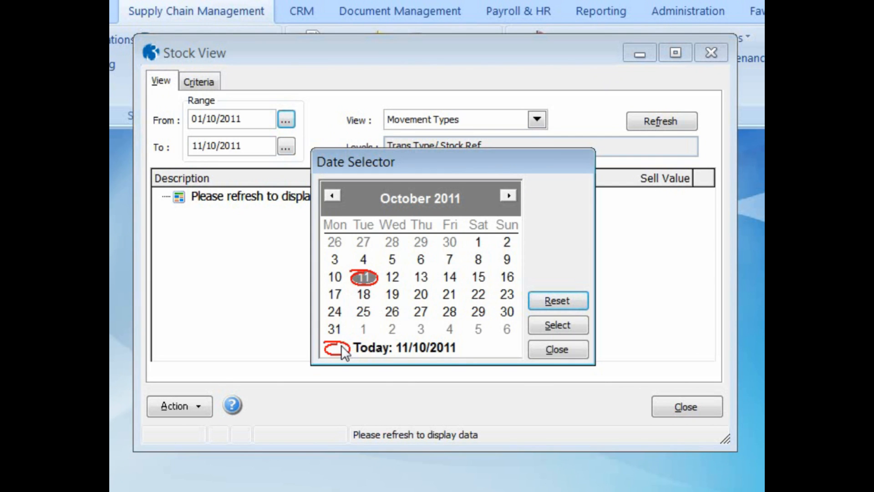
pyautogui.click(550, 324)
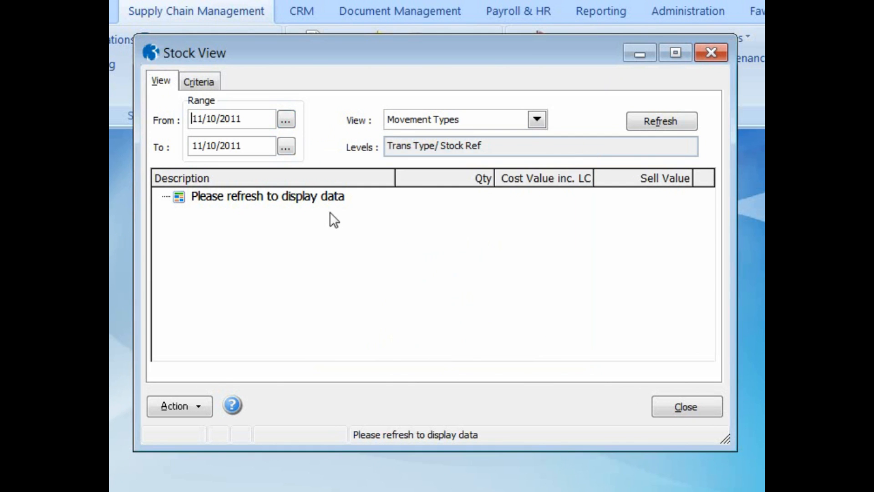
# Include Receipt transactions in the Stock View criteria and load the data by movement types.
pyautogui.click(200, 83)
pyautogui.click(235, 354)
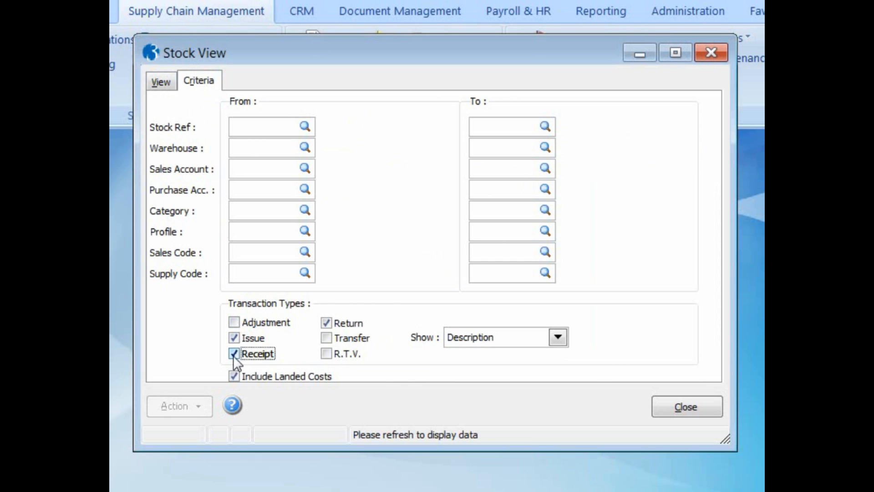
pyautogui.click(161, 84)
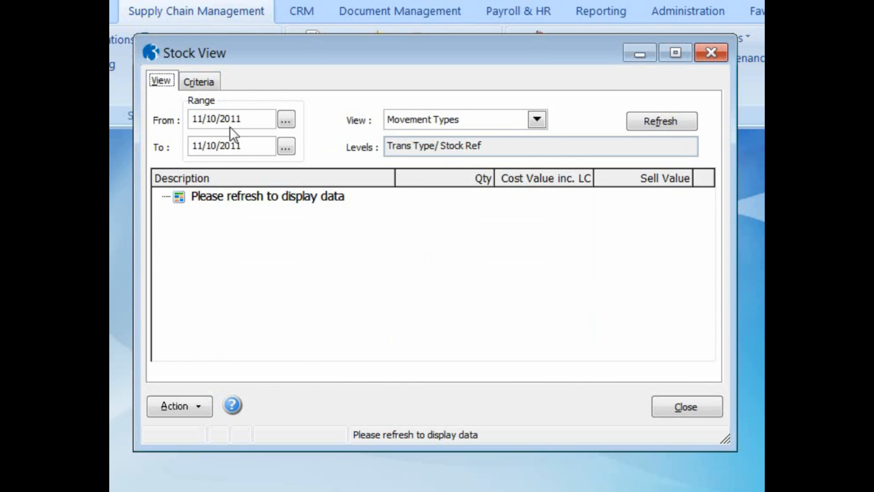
pyautogui.click(636, 129)
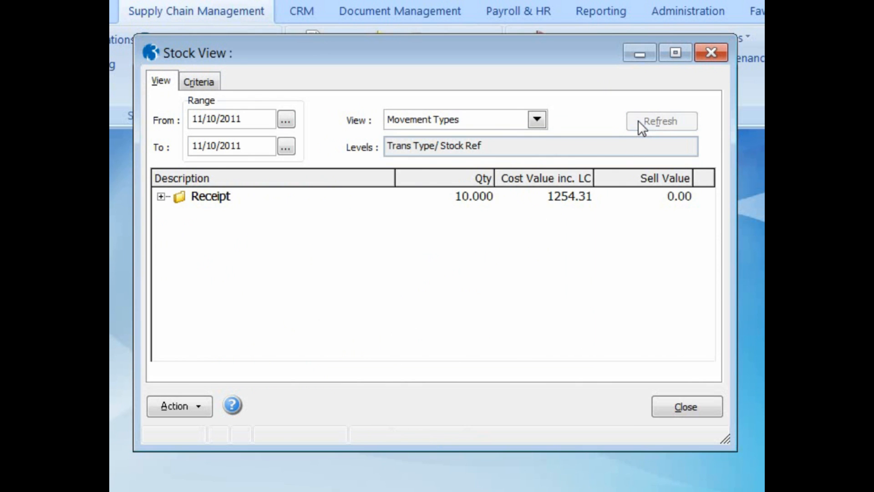
# Check the receipt transactions of the Sony Stereo WX-C600R, and close the transaction list and the Stock View.
pyautogui.click(161, 197)
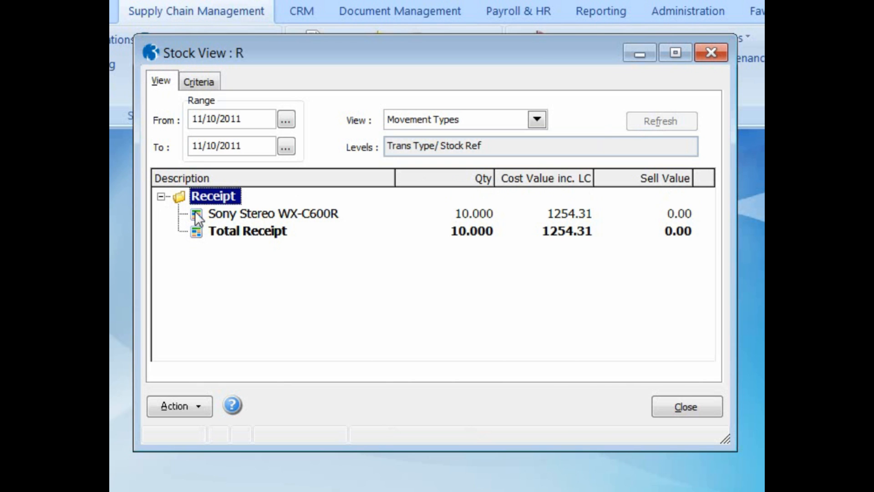
pyautogui.doubleClick(196, 212)
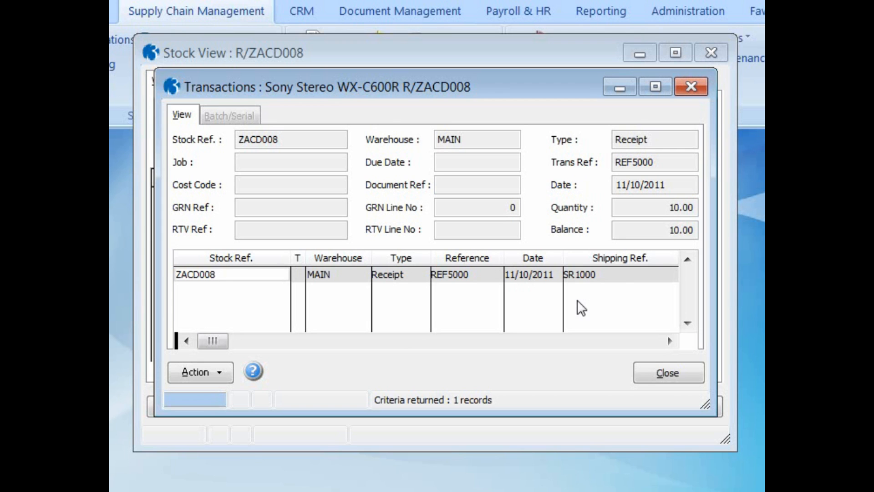
pyautogui.click(675, 371)
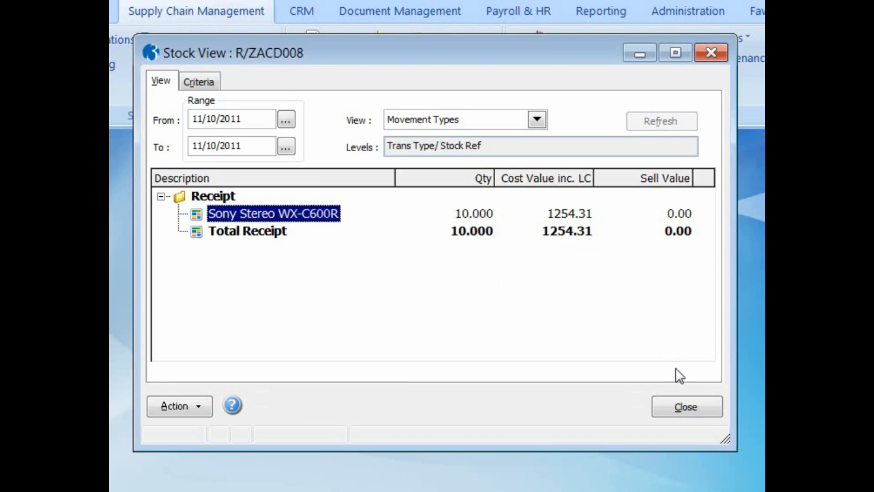
pyautogui.click(682, 408)
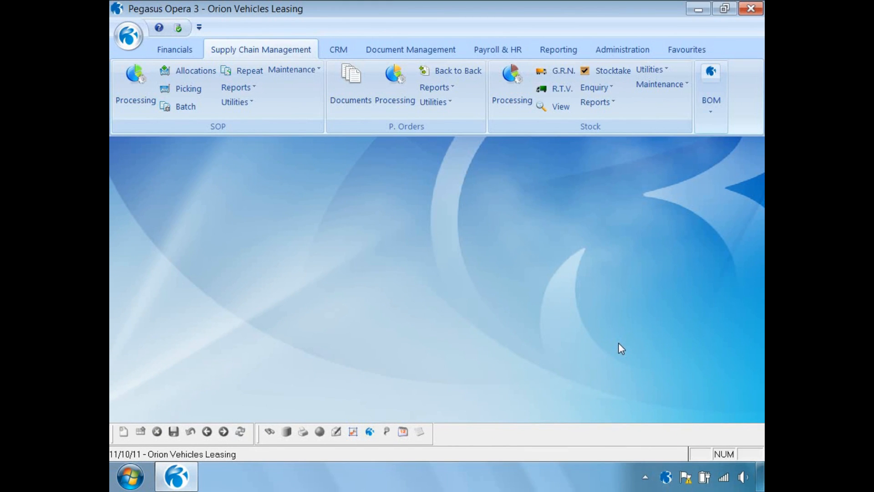
# Start a new sales invoice for Adams Light Engineering Ltd in SOP Processing.
pyautogui.click(133, 82)
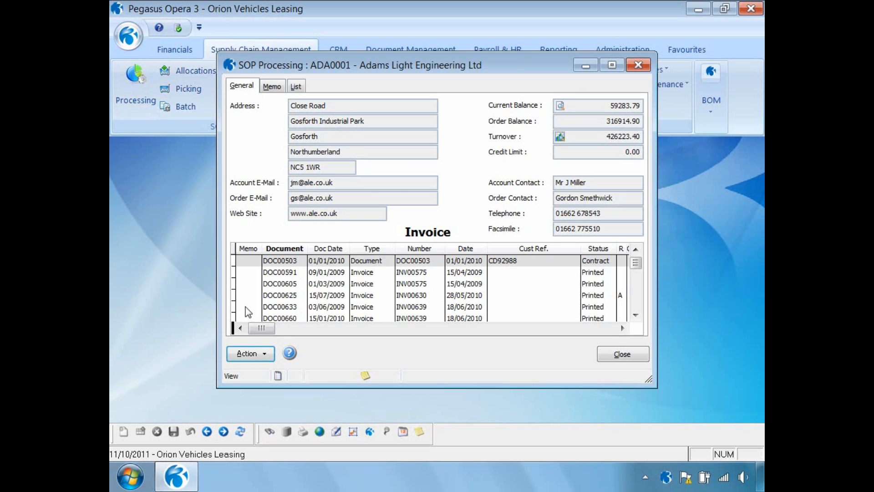
pyautogui.click(255, 354)
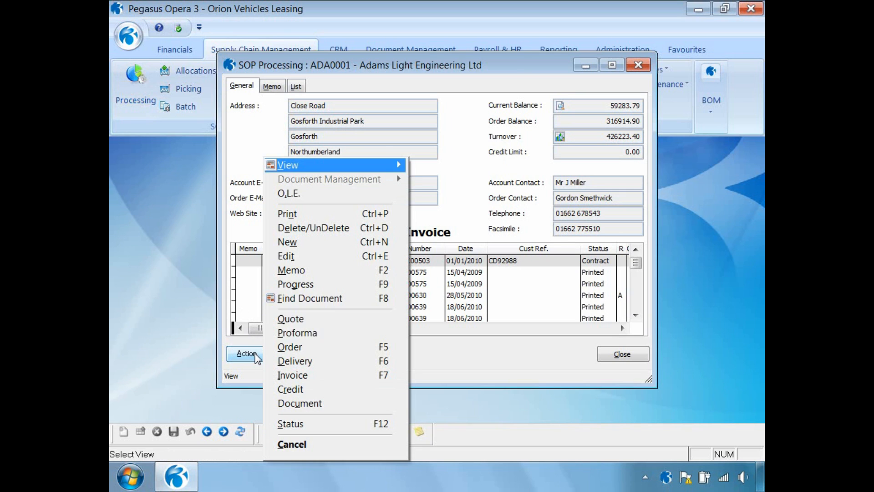
pyautogui.click(307, 246)
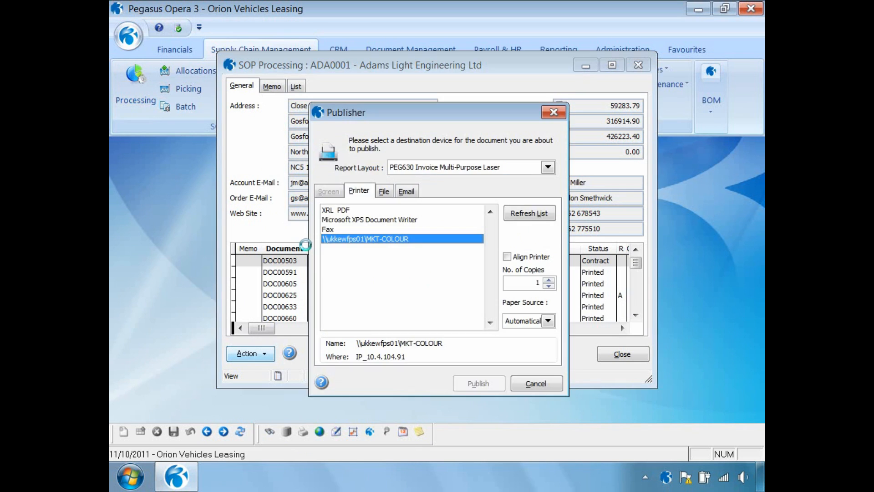
# Publish the invoice output to a Print Spooler file in PDF format, with file name 1 and description INVOICE.
pyautogui.click(384, 191)
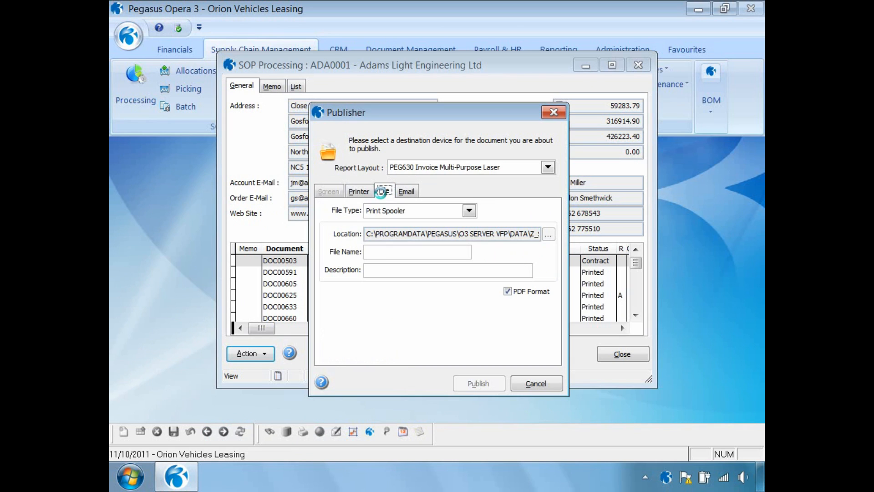
pyautogui.click(425, 252)
pyautogui.write('1')
pyautogui.click(396, 271)
pyautogui.write('INVOICE')
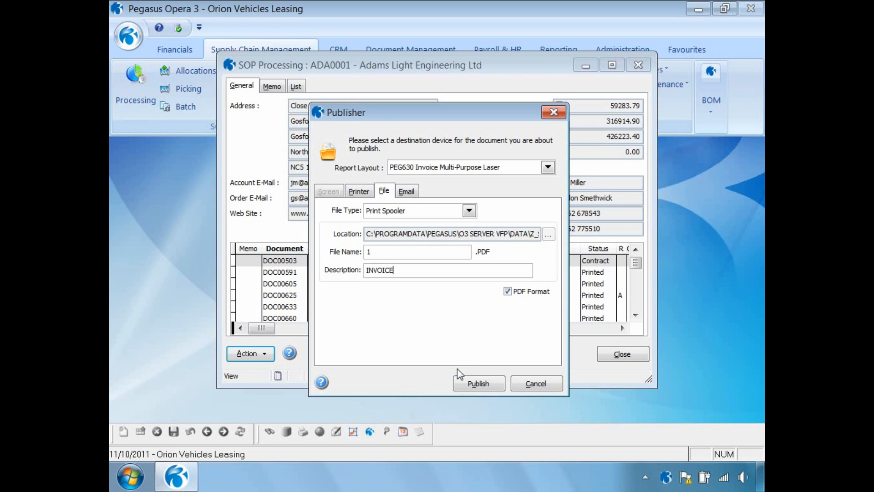
pyautogui.click(474, 383)
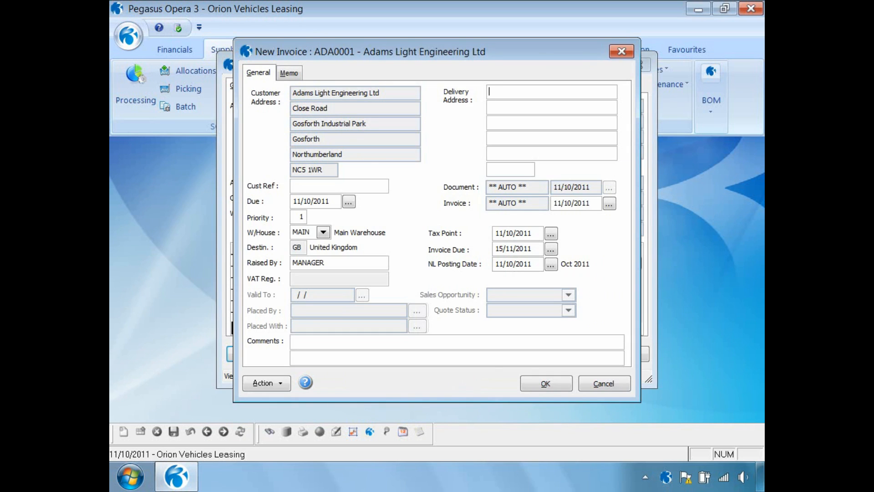
# Accept the invoice header and save a line for 1 Sony Stereo WX-C600R (ZACD008) at 199.00.
pyautogui.click(553, 386)
pyautogui.write('ZAC')
pyautogui.press('Tab')
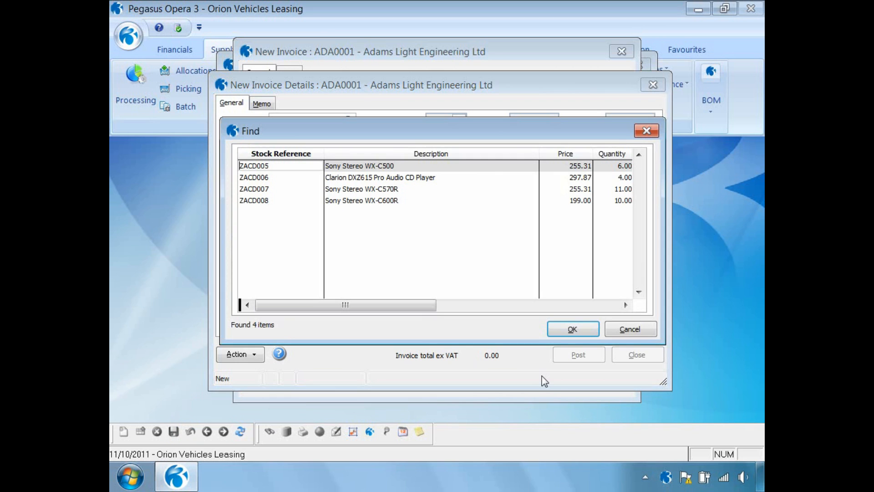
pyautogui.click(270, 200)
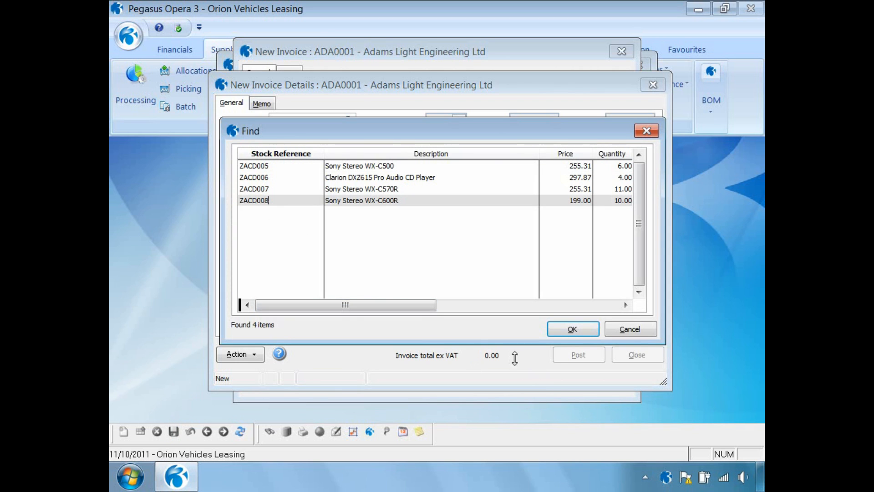
pyautogui.click(572, 328)
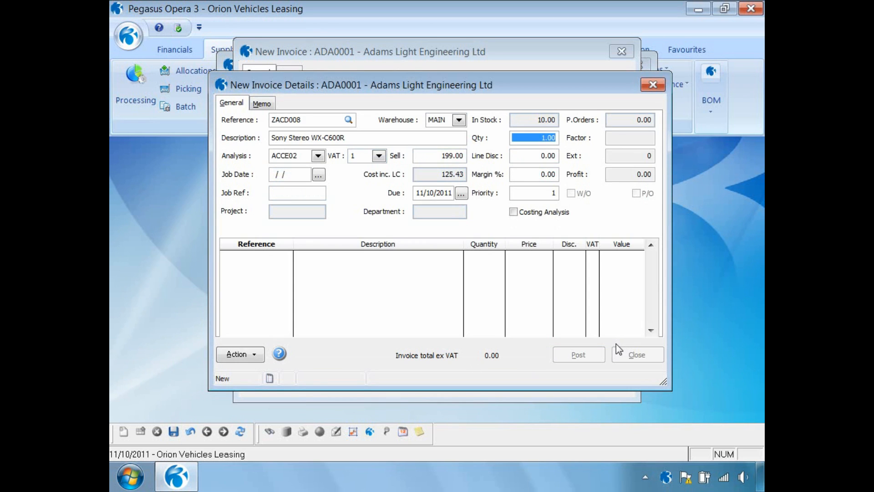
pyautogui.press('Tab')
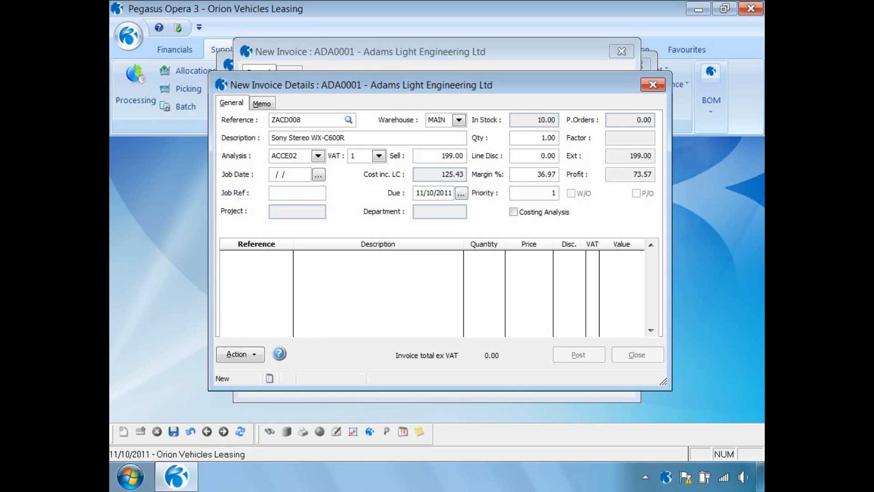
pyautogui.press('Tab')
pyautogui.press('Tab')
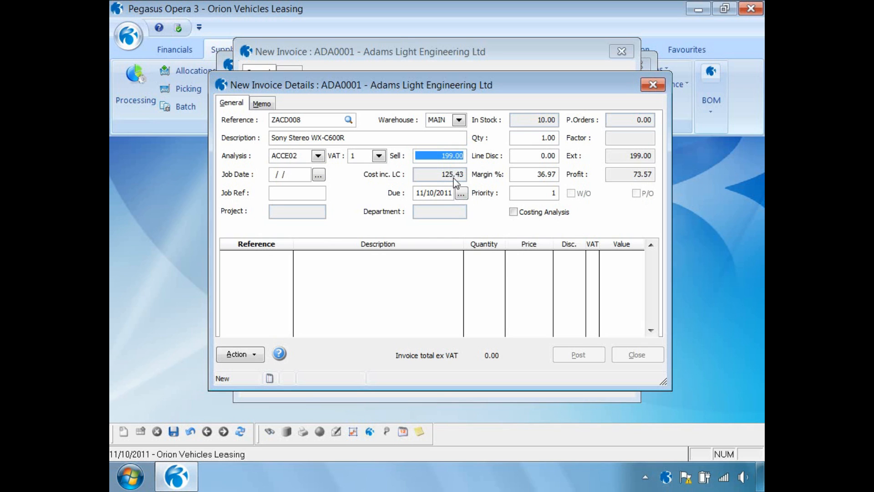
pyautogui.click(174, 430)
# Post the invoice, accept the document value update, and decline capturing a document for the posting.
pyautogui.click(574, 355)
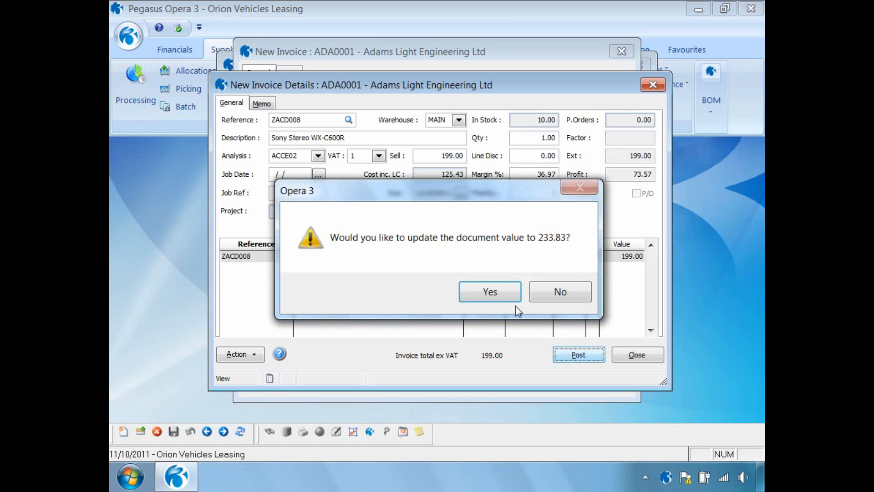
pyautogui.click(497, 292)
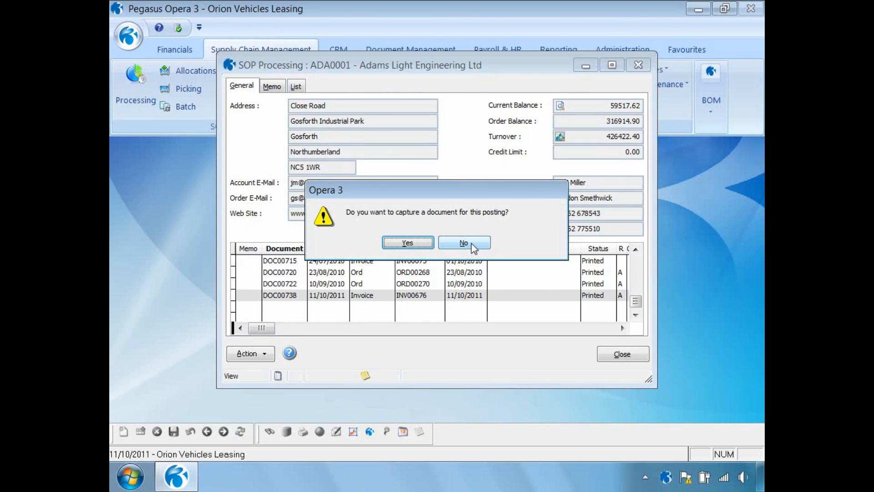
pyautogui.click(464, 243)
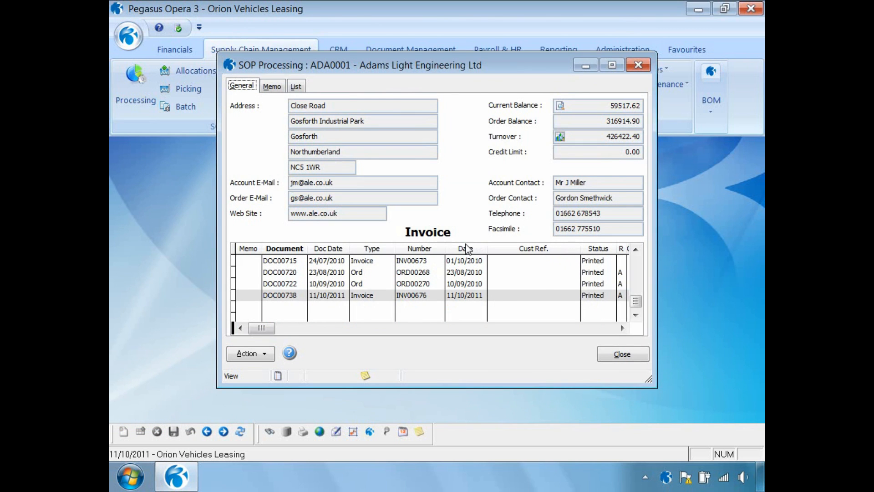
# Review the totals of the posted invoice, including cost with landed costs and profit, and close SOP Processing.
pyautogui.click(256, 358)
pyautogui.moveTo(287, 167)
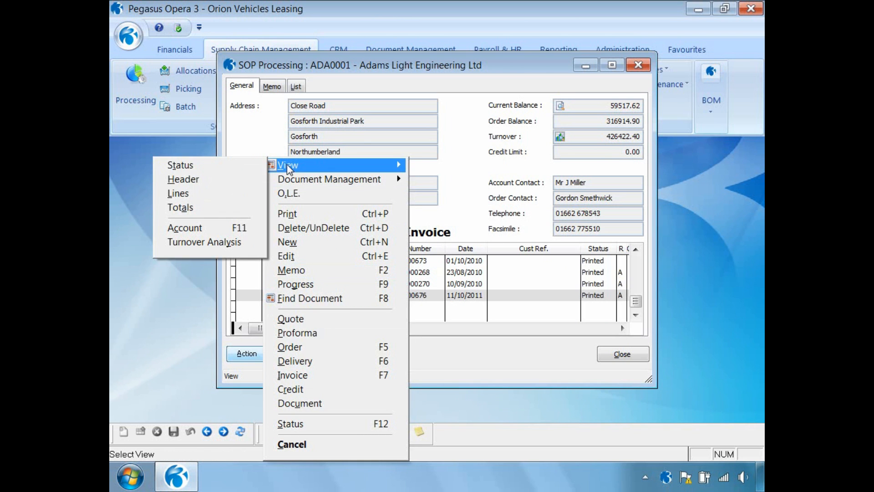
pyautogui.click(184, 209)
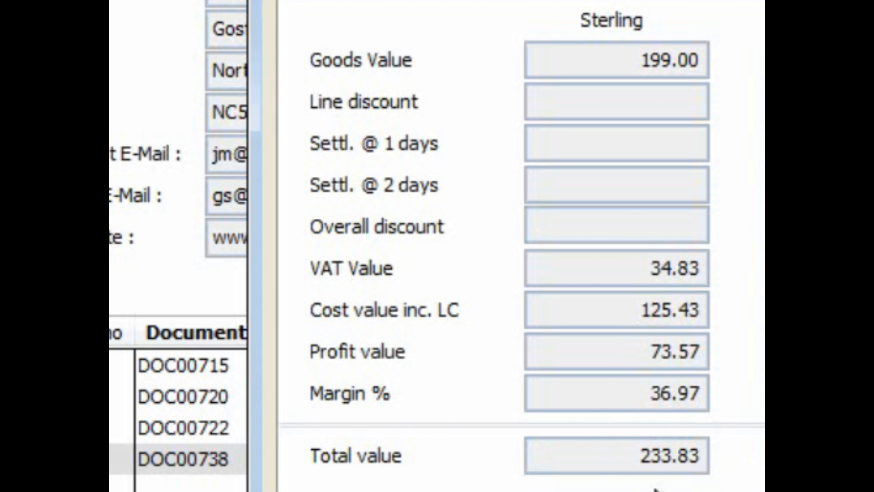
pyautogui.click(741, 429)
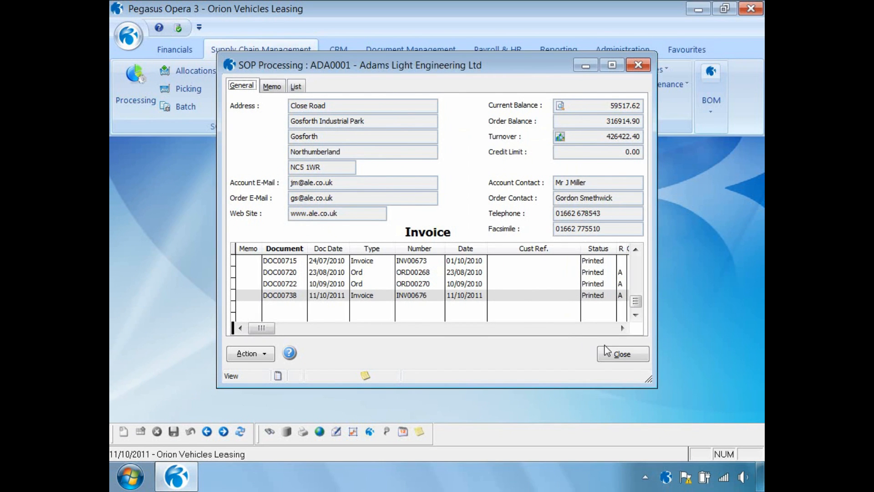
pyautogui.click(617, 355)
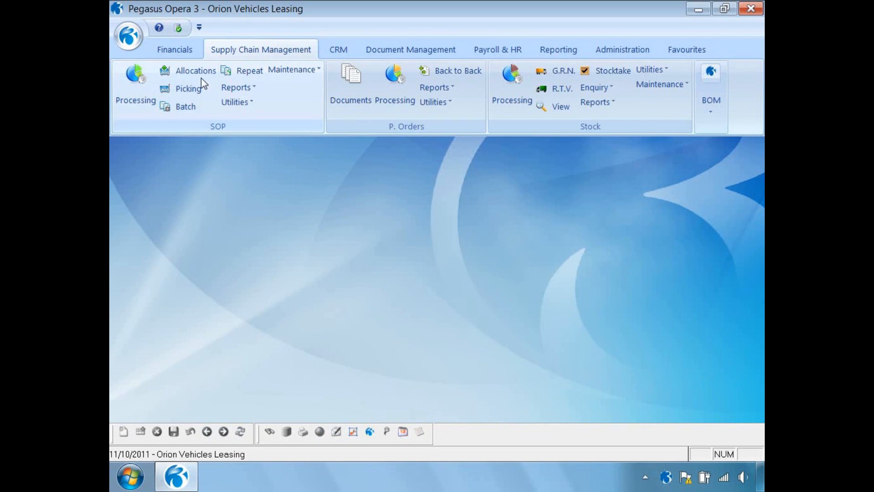
# Open the Nominal View and set its range from period 10 of 2011 to period 10 of 2011.
pyautogui.click(182, 51)
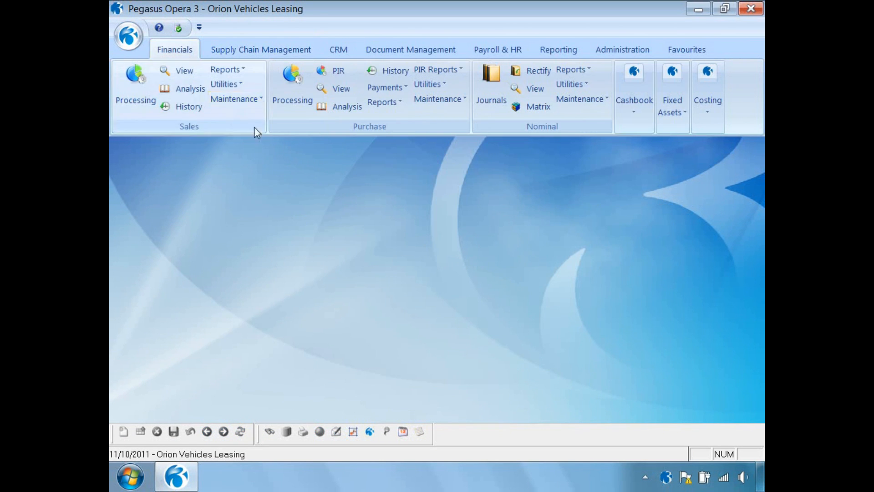
pyautogui.click(534, 90)
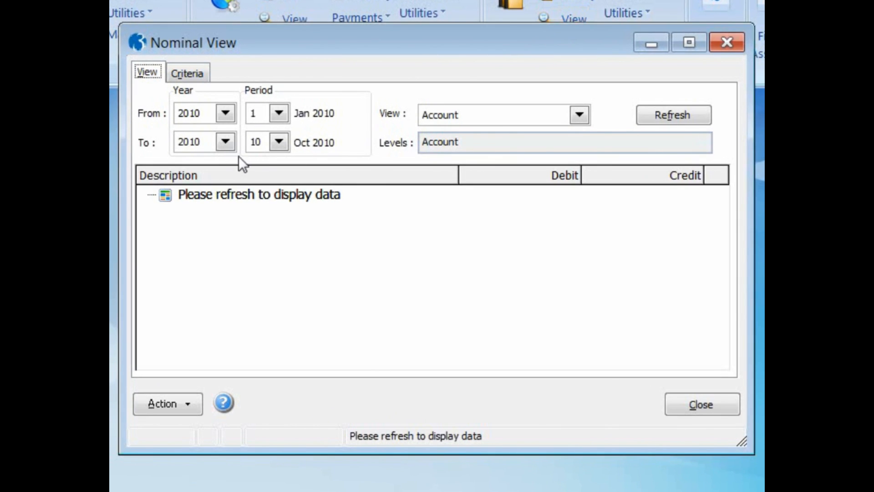
pyautogui.click(226, 144)
pyautogui.click(215, 201)
pyautogui.click(223, 114)
pyautogui.click(214, 173)
pyautogui.click(279, 113)
pyautogui.scroll(-1, 279, 182)
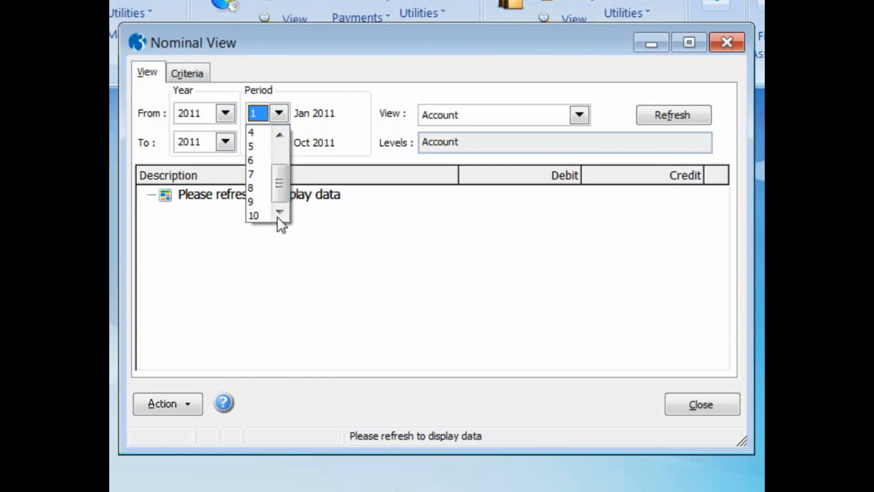
pyautogui.click(277, 216)
# Set the Nominal View to the Nominal layout and load its data.
pyautogui.click(582, 116)
pyautogui.click(562, 149)
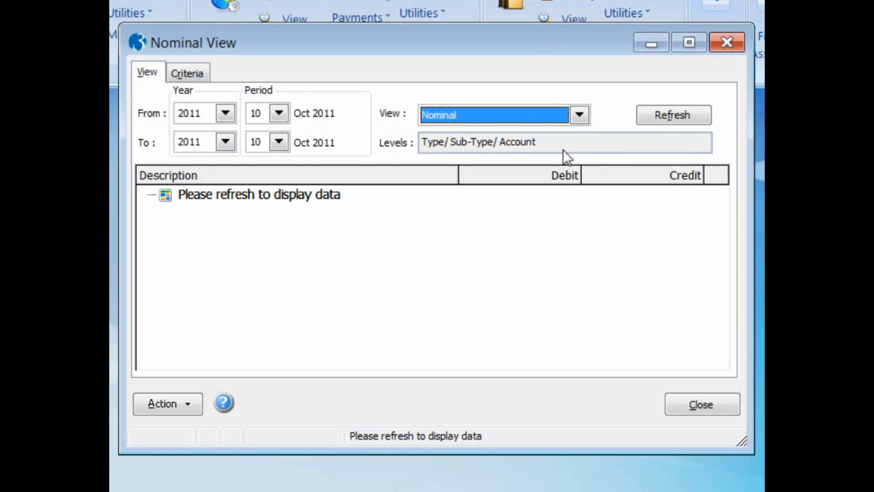
pyautogui.click(661, 115)
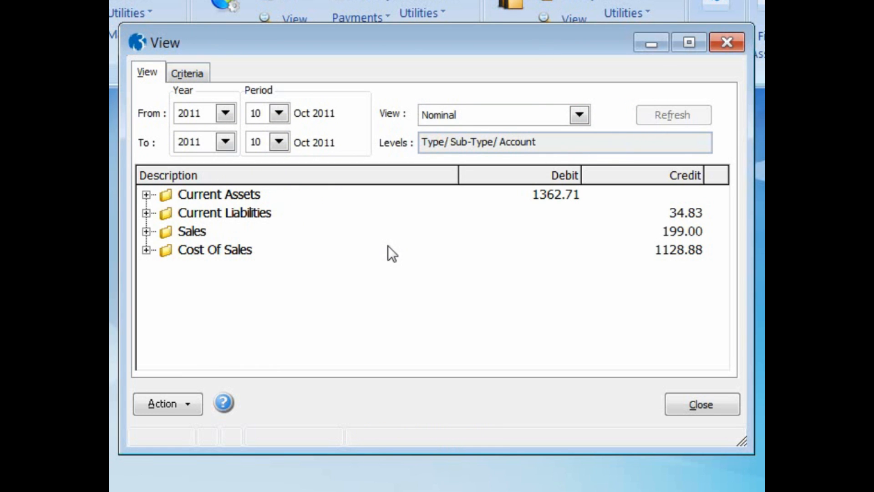
# Check the Trade Debtors transactions within the Debtors group of Current Assets, and close the transaction list.
pyautogui.click(145, 196)
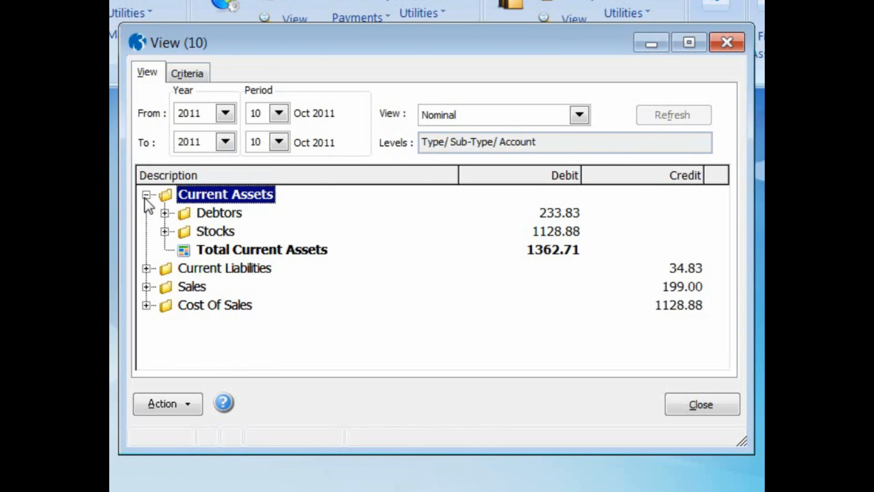
pyautogui.click(165, 213)
pyautogui.doubleClick(203, 232)
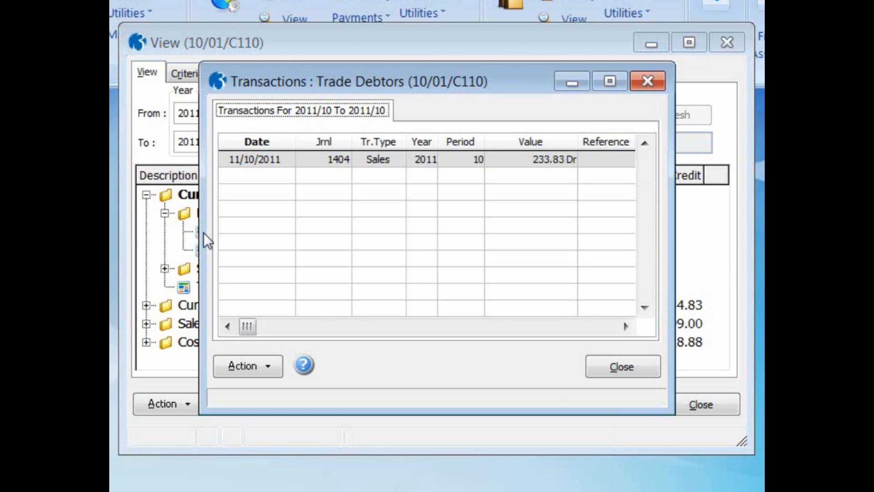
pyautogui.click(600, 364)
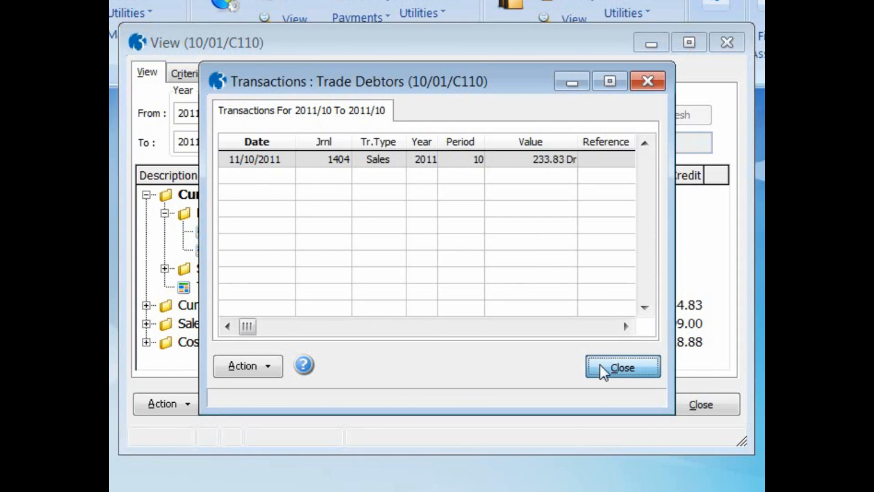
# Check the Stock account transactions within the Stocks group of Current Assets, and close the transaction list.
pyautogui.click(165, 269)
pyautogui.doubleClick(199, 290)
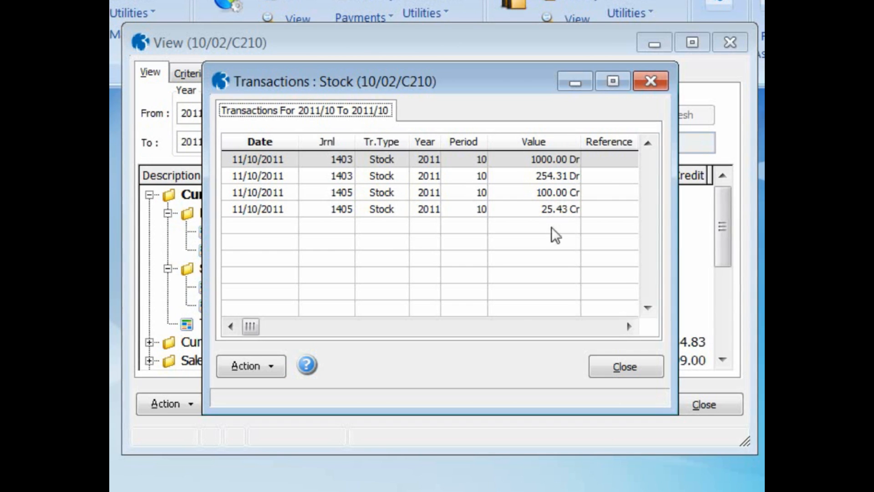
pyautogui.click(615, 366)
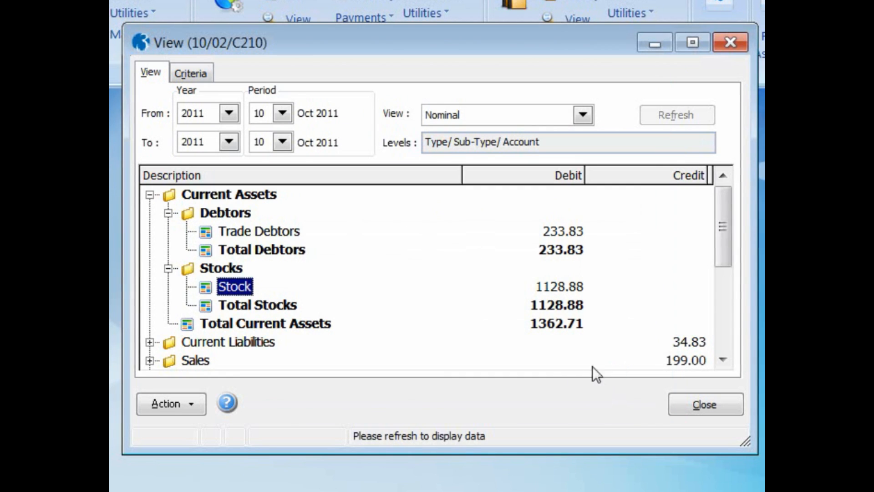